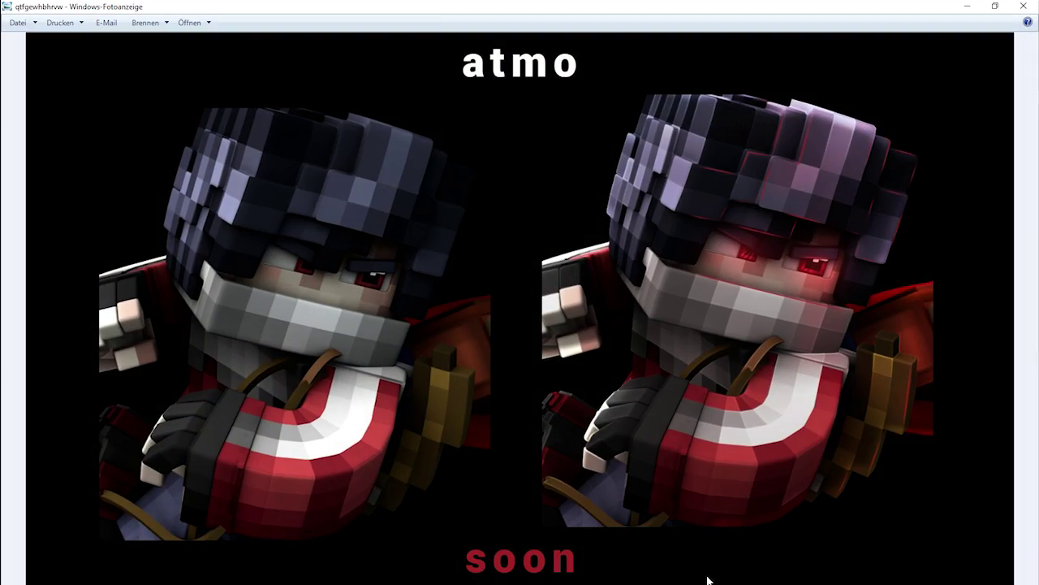
Zoom into the atmo/soon reference and pan across to the retouched character on the right
{"action": "scroll", "coordinate": [696, 504], "scroll_direction": "up", "scroll_amount": 3}
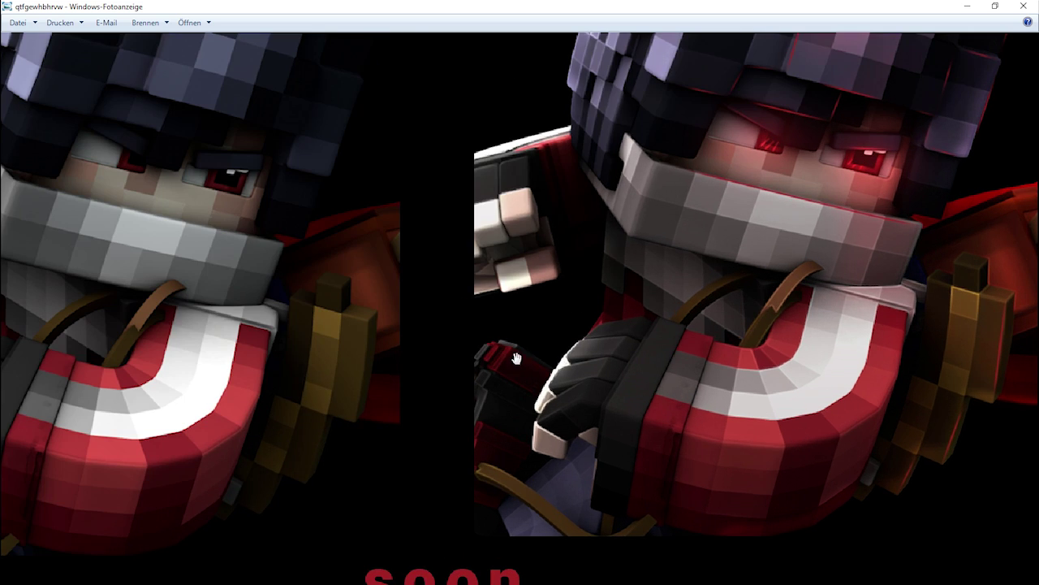
{"action": "scroll", "coordinate": [549, 269], "scroll_direction": "up", "scroll_amount": 3}
{"action": "left_click_drag", "start_coordinate": [549, 269], "coordinate": [244, 268]}
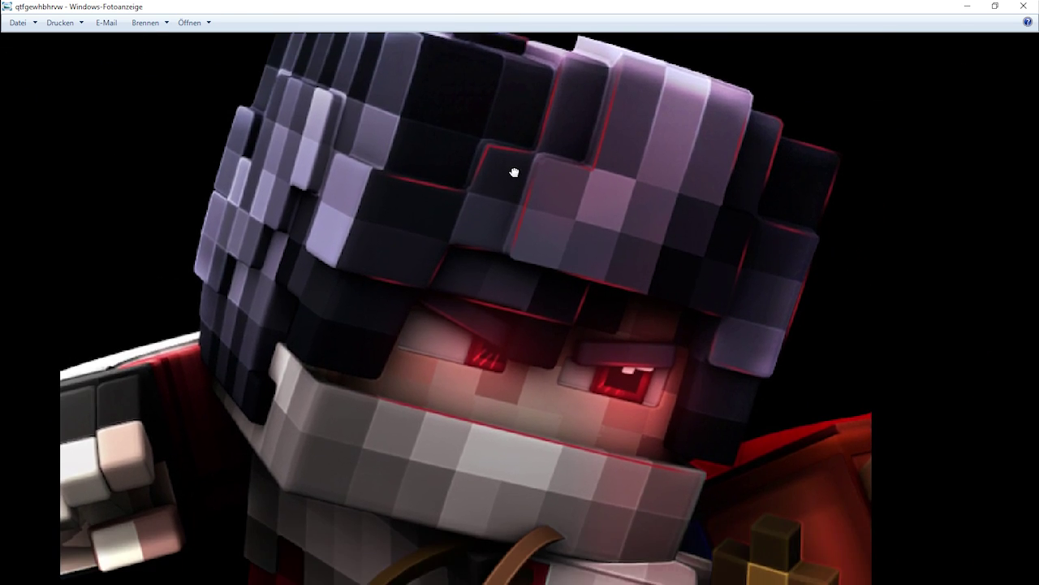
{"action": "scroll", "coordinate": [599, 264], "scroll_direction": "down", "scroll_amount": 5}
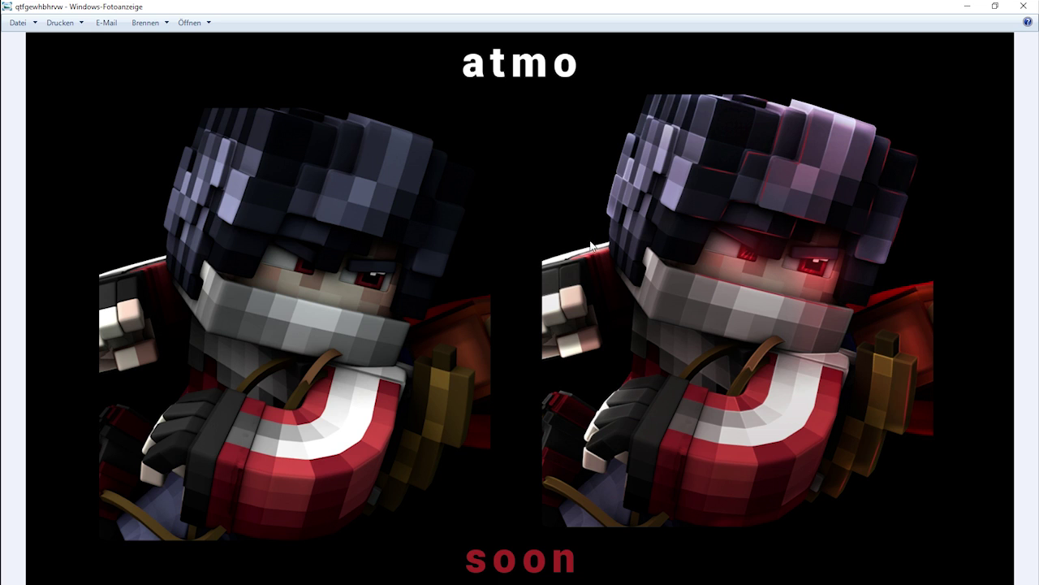
Zoom in and out repeatedly to compare details of the before-and-after renders
{"action": "scroll", "coordinate": [588, 246], "scroll_direction": "up", "scroll_amount": 2}
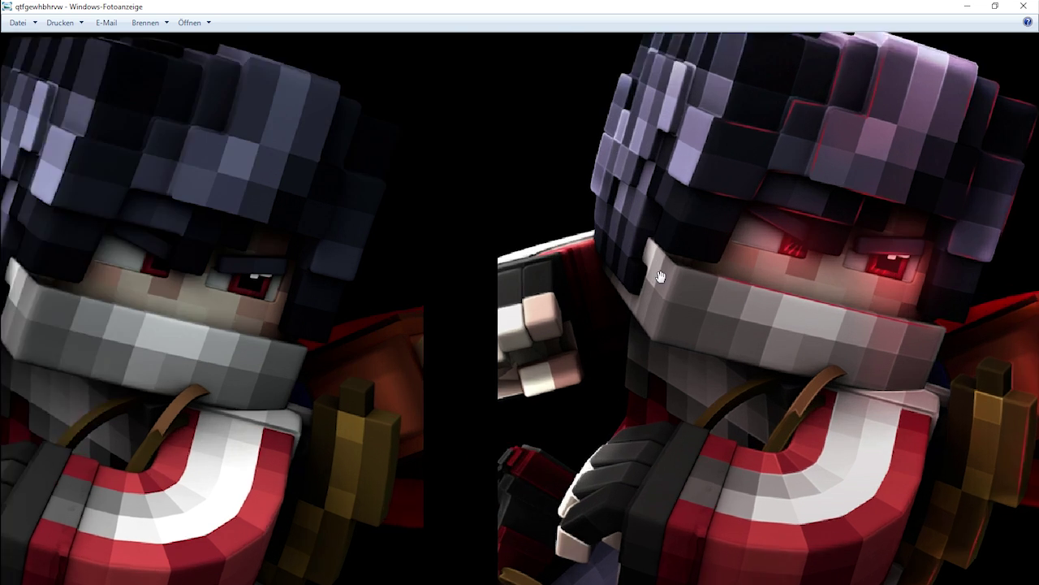
{"action": "scroll", "coordinate": [663, 274], "scroll_direction": "down", "scroll_amount": 2}
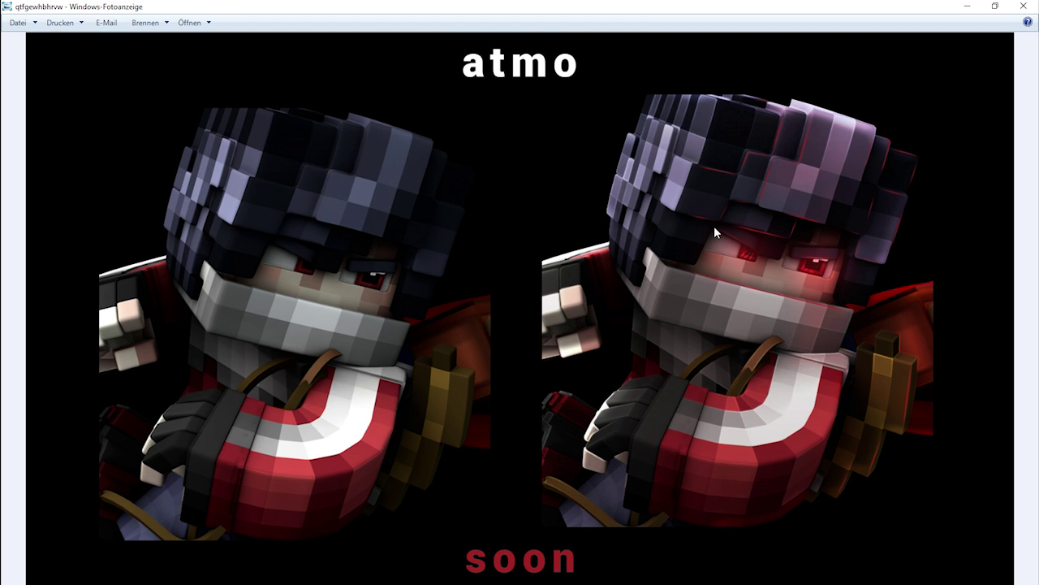
{"action": "scroll", "coordinate": [714, 226], "scroll_direction": "up", "scroll_amount": 2}
{"action": "scroll", "coordinate": [712, 221], "scroll_direction": "down", "scroll_amount": 2}
{"action": "scroll", "coordinate": [719, 242], "scroll_direction": "up", "scroll_amount": 2}
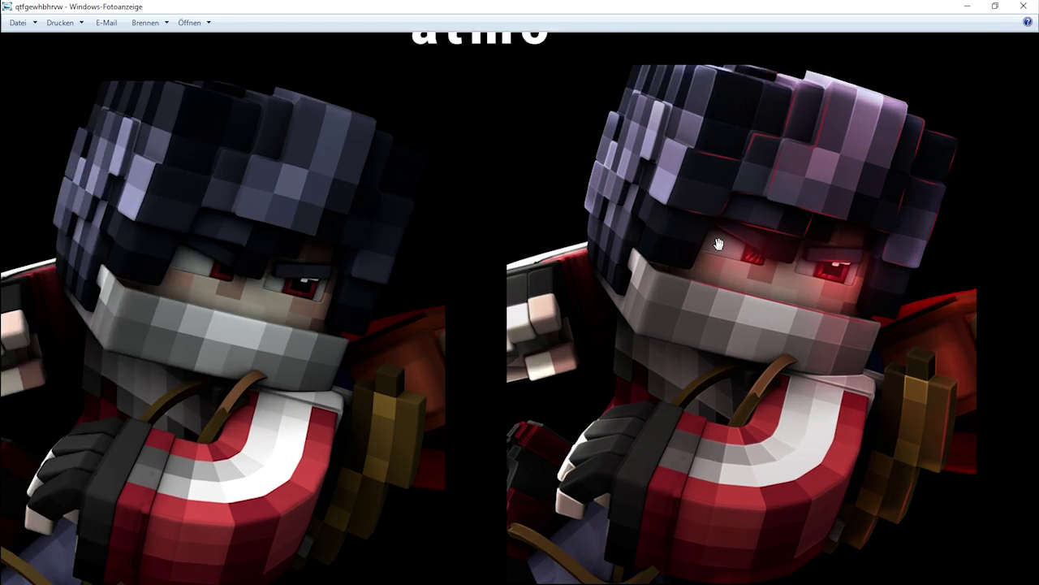
{"action": "scroll", "coordinate": [719, 242], "scroll_direction": "down", "scroll_amount": 2}
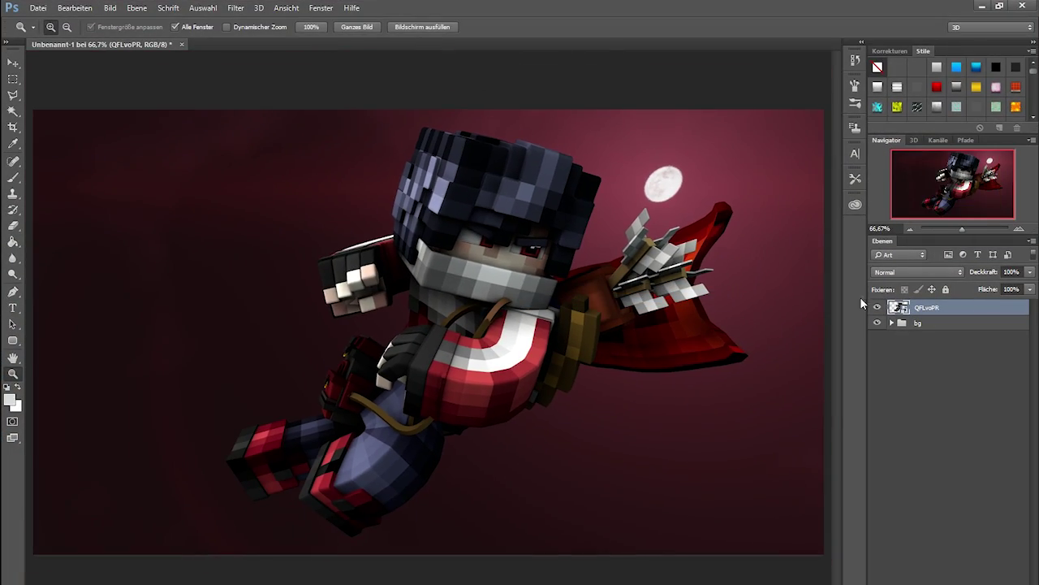
Hide the QFLvoPR character and bg group to check the background, then show both again
{"action": "left_click", "coordinate": [876, 307]}
{"action": "left_click", "coordinate": [876, 322]}
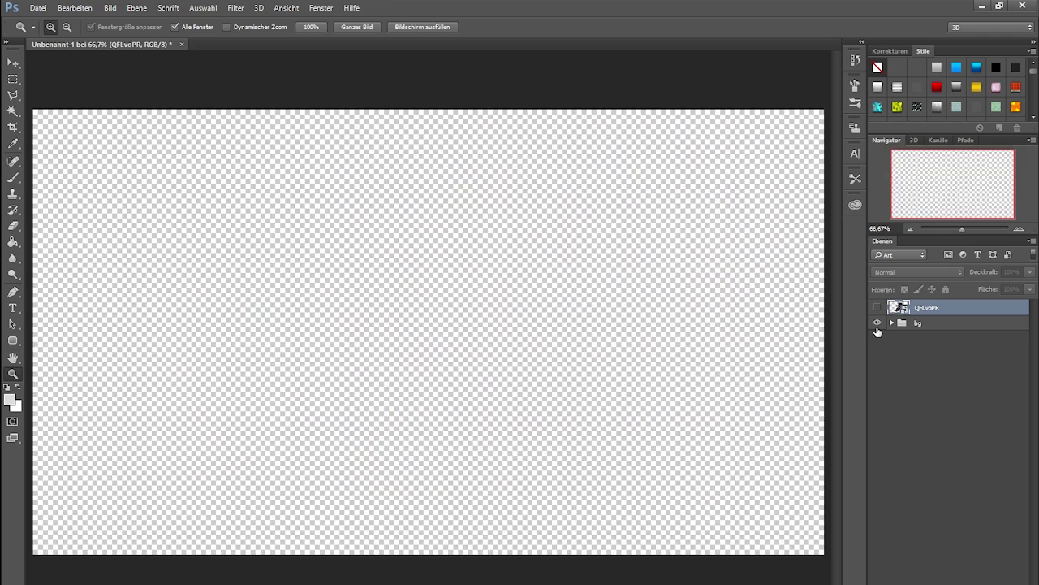
{"action": "double_click", "coordinate": [876, 322]}
{"action": "left_click", "coordinate": [876, 322]}
{"action": "double_click", "coordinate": [877, 324]}
{"action": "left_click", "coordinate": [876, 324]}
{"action": "left_click", "coordinate": [876, 323]}
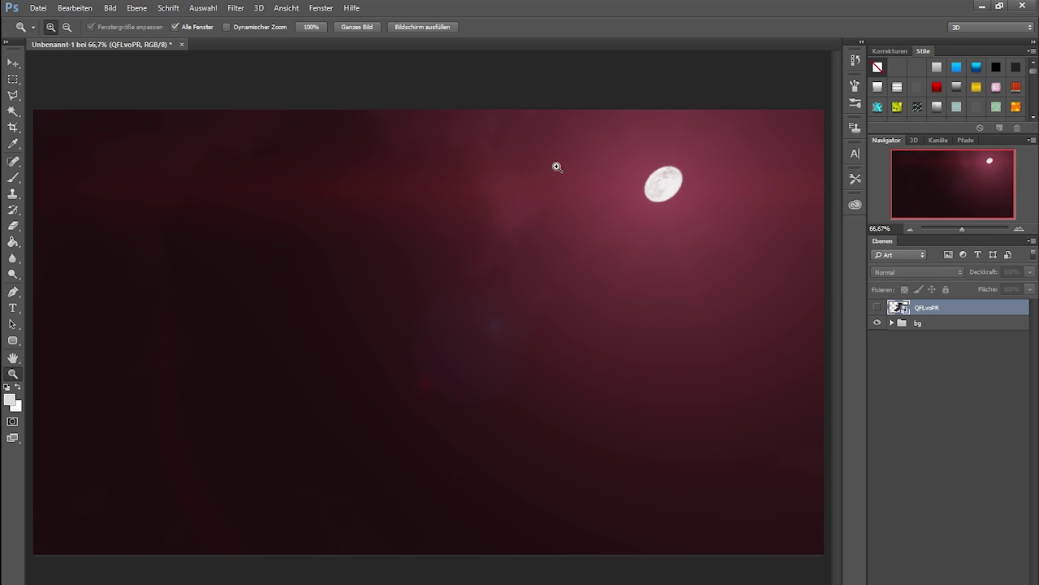
{"action": "left_click", "coordinate": [877, 307]}
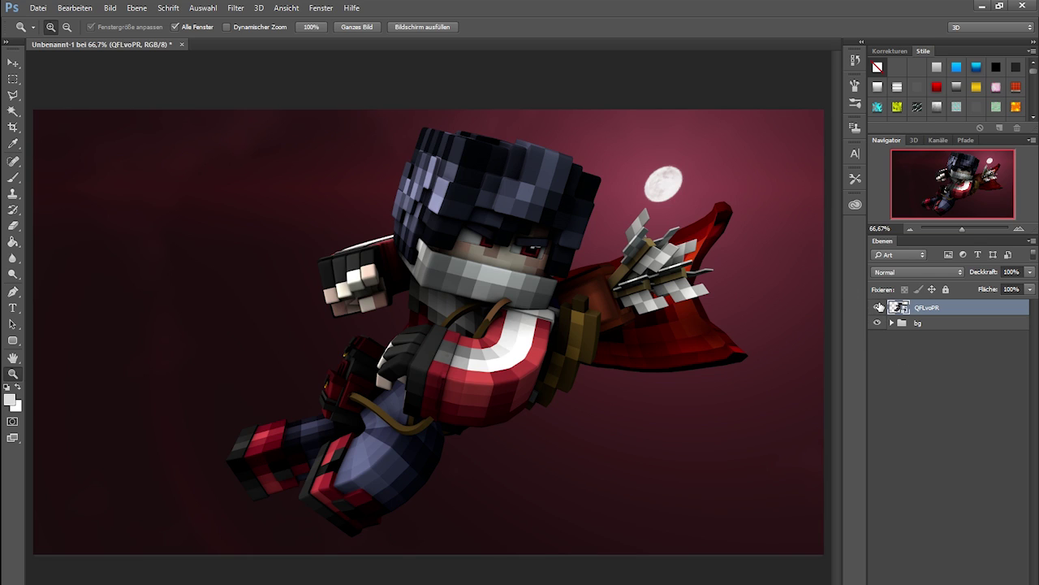
{"action": "double_click", "coordinate": [877, 307]}
Zoom the canvas to 100% and back out, then open Ebenenstil for QFLvoPR
{"action": "left_click", "coordinate": [599, 242]}
{"action": "right_click", "coordinate": [598, 240]}
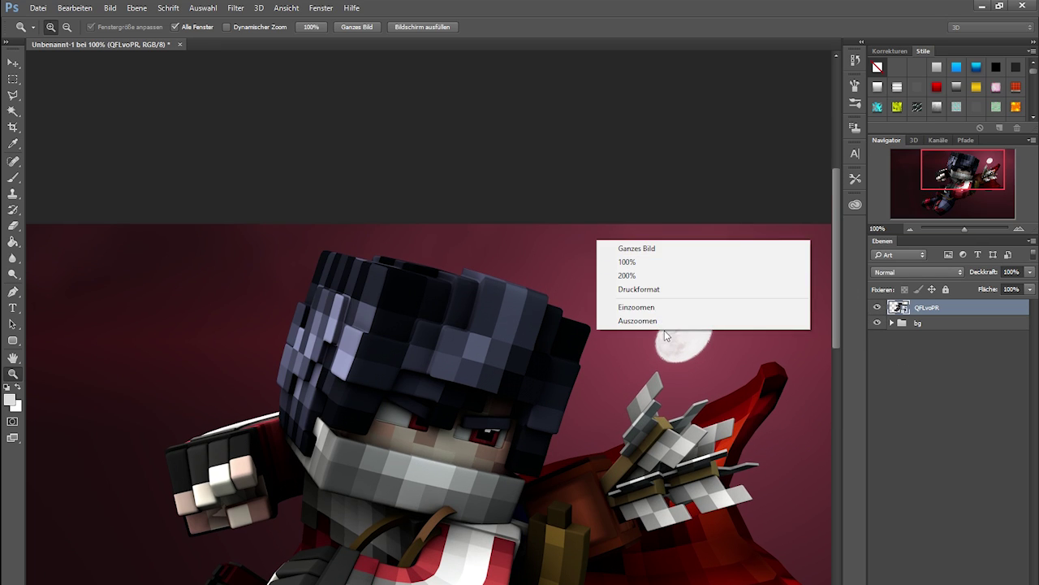
{"action": "left_click", "coordinate": [658, 322]}
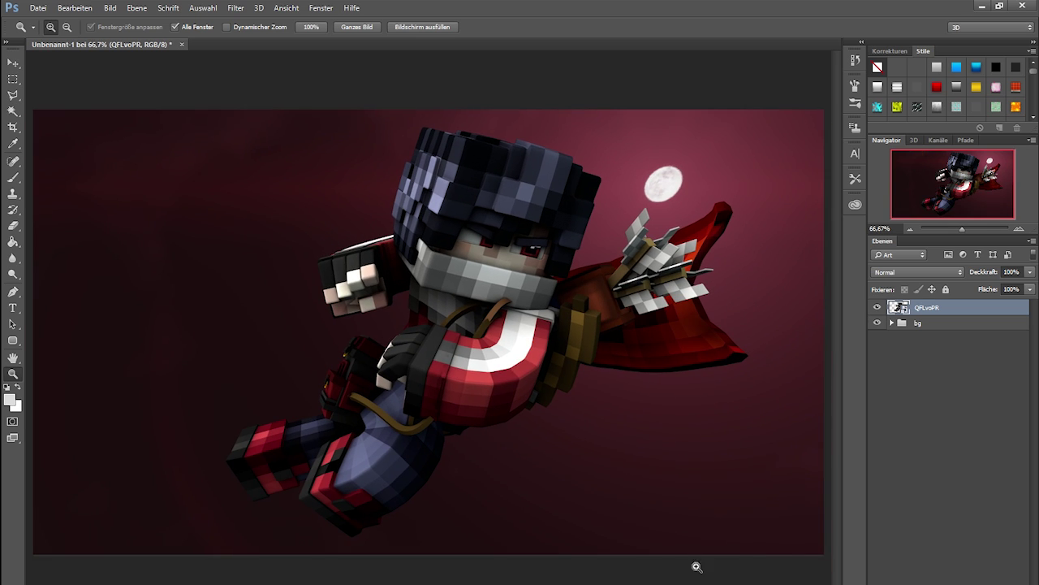
{"action": "double_click", "coordinate": [949, 313]}
Enable Abgeflachte Kante und Relief, keeping white highlight and shadow colours
{"action": "left_click_drag", "start_coordinate": [598, 120], "coordinate": [850, 229]}
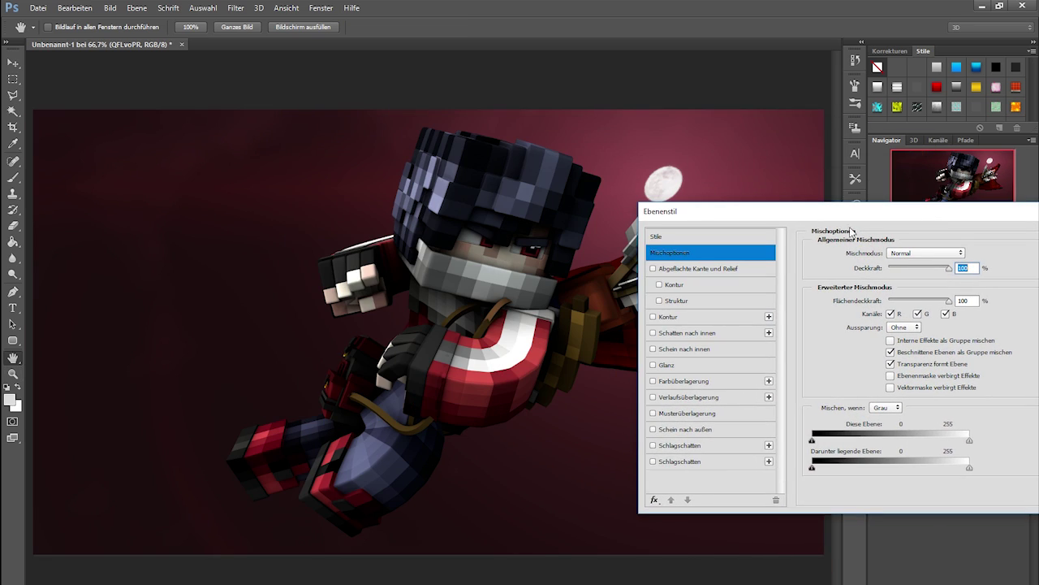
{"action": "left_click", "coordinate": [710, 270]}
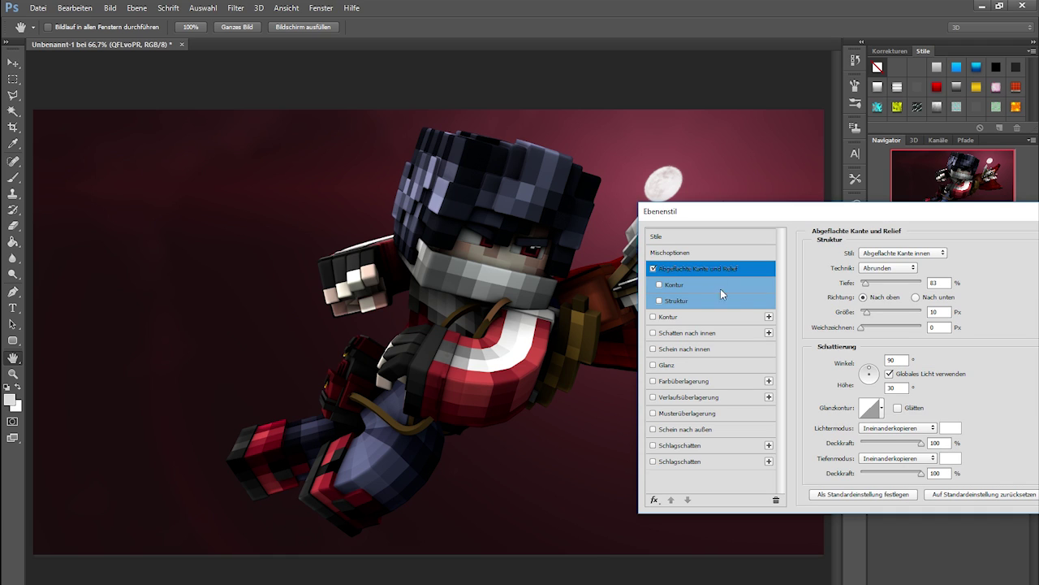
{"action": "left_click", "coordinate": [951, 427]}
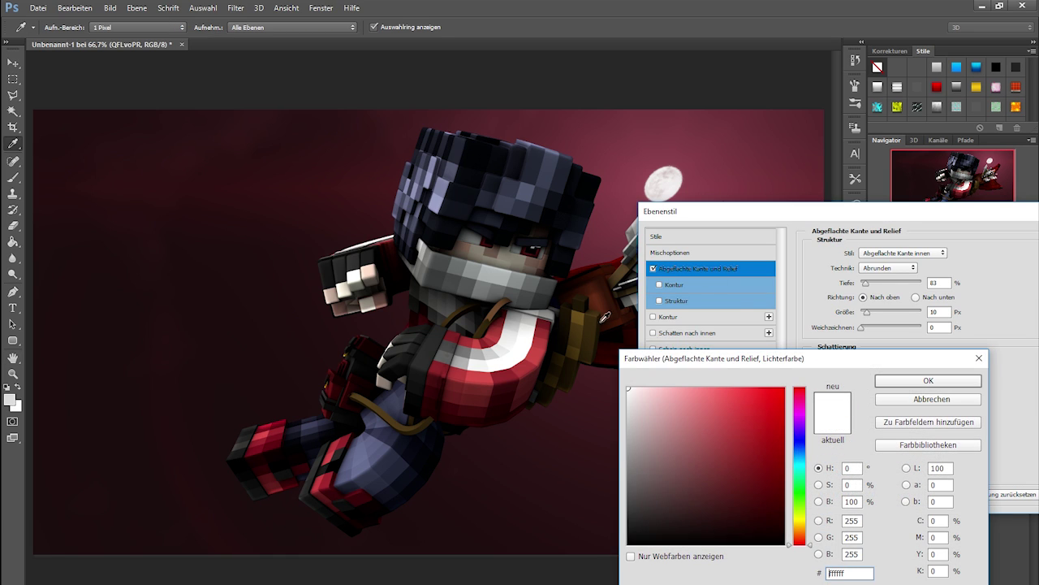
{"action": "left_click", "coordinate": [928, 382]}
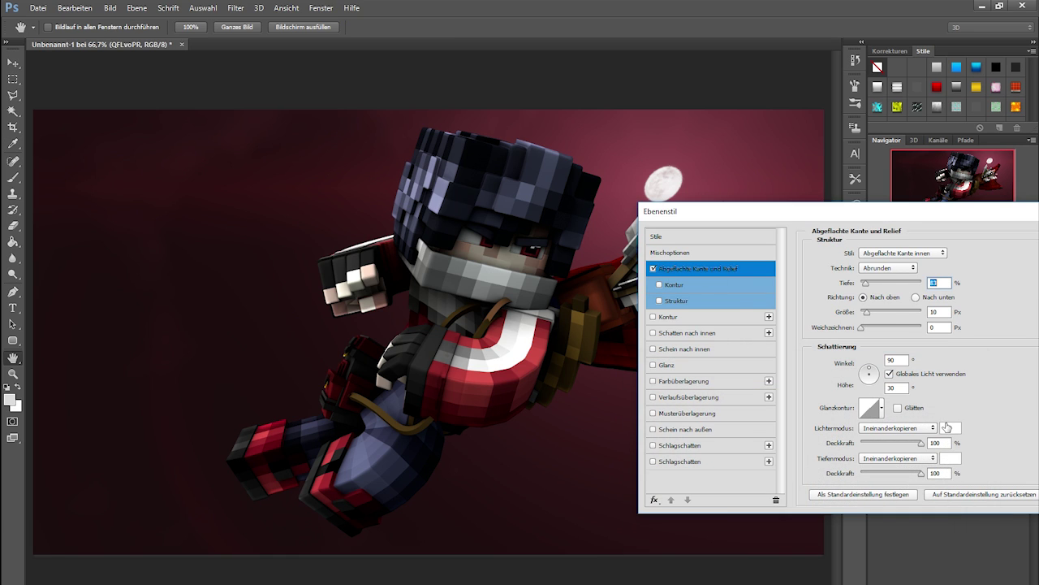
{"action": "left_click", "coordinate": [951, 458]}
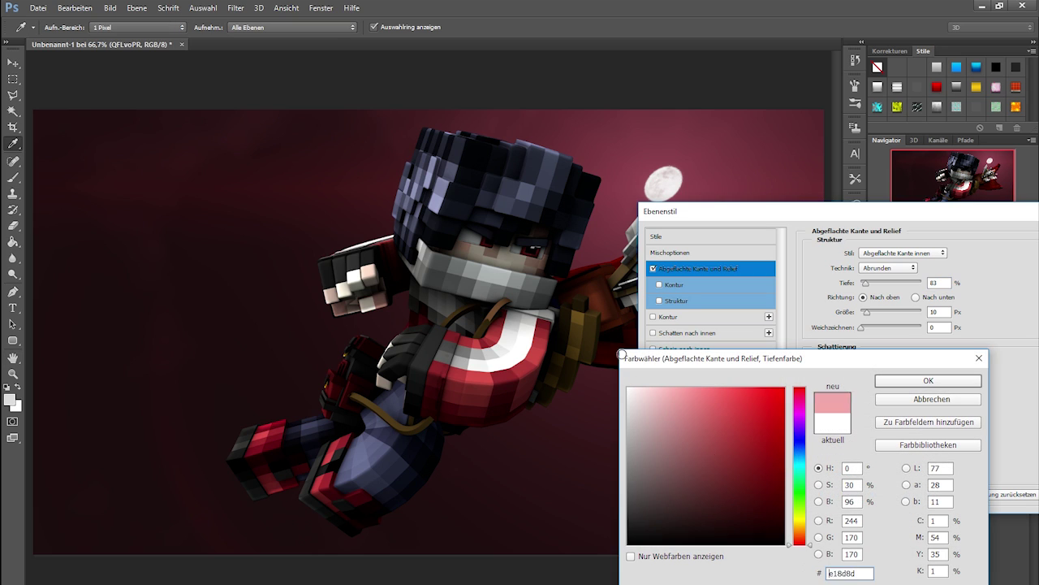
{"action": "left_click", "coordinate": [919, 379]}
Keep Ineinanderkopieren highlight and shadow modes, and set Tiefe to 134% and Größe to 15 px
{"action": "left_click", "coordinate": [935, 442]}
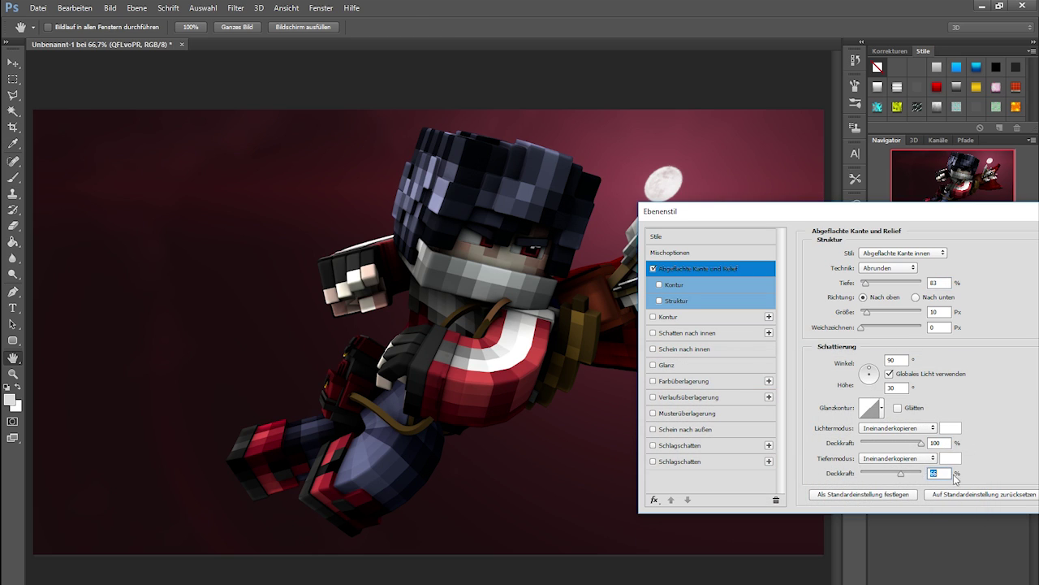
{"action": "left_click", "coordinate": [931, 429]}
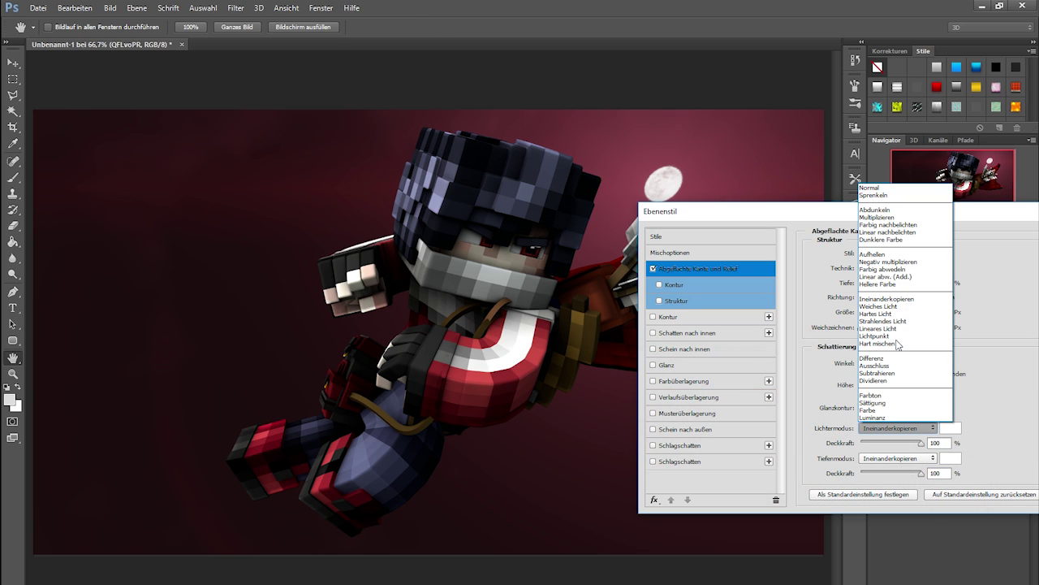
{"action": "left_click", "coordinate": [909, 299]}
{"action": "left_click", "coordinate": [898, 427]}
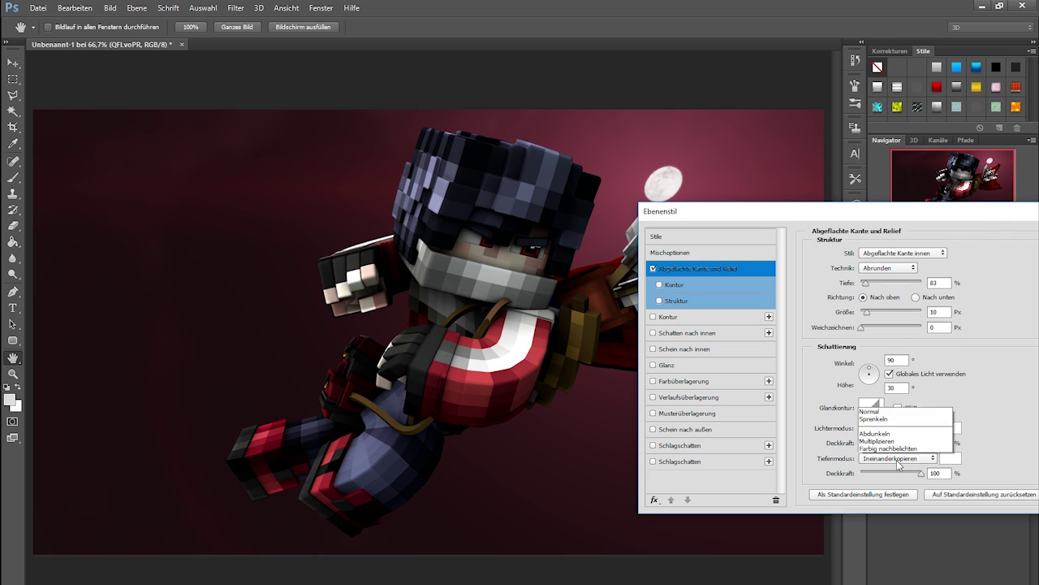
{"action": "left_click", "coordinate": [883, 335]}
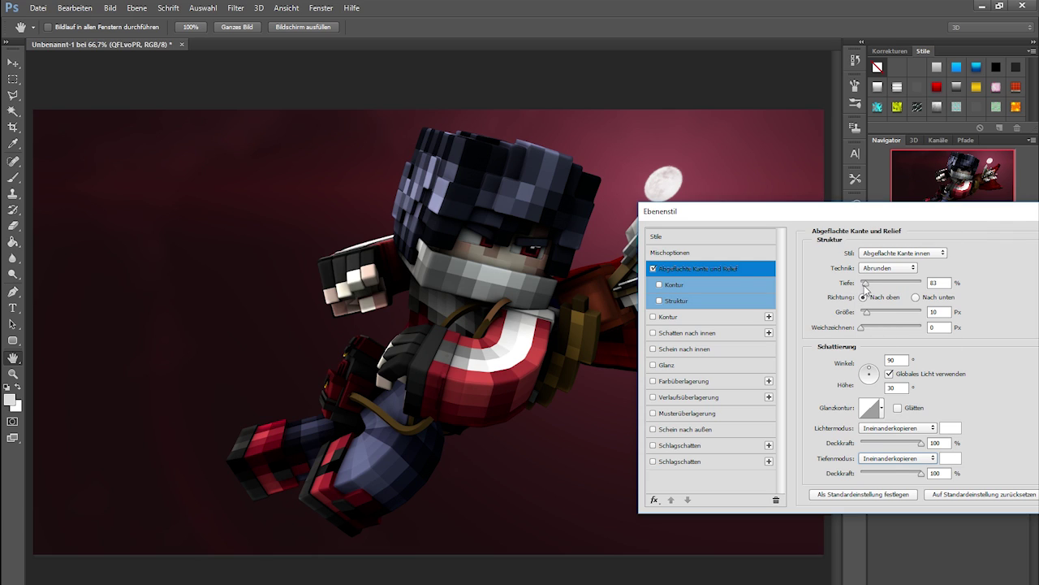
{"action": "left_click_drag", "start_coordinate": [864, 282], "coordinate": [870, 290]}
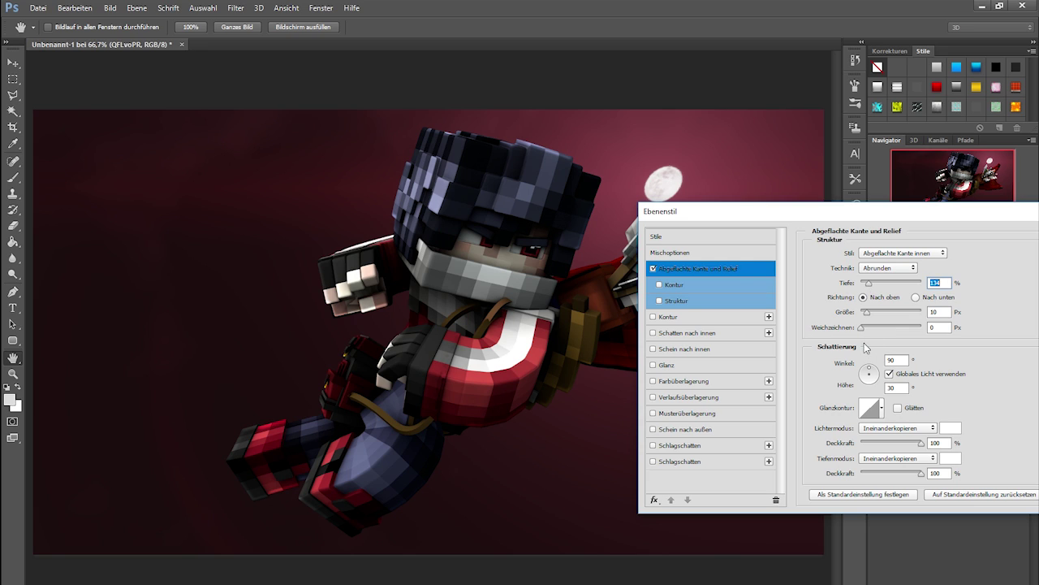
{"action": "left_click_drag", "start_coordinate": [867, 320], "coordinate": [873, 321]}
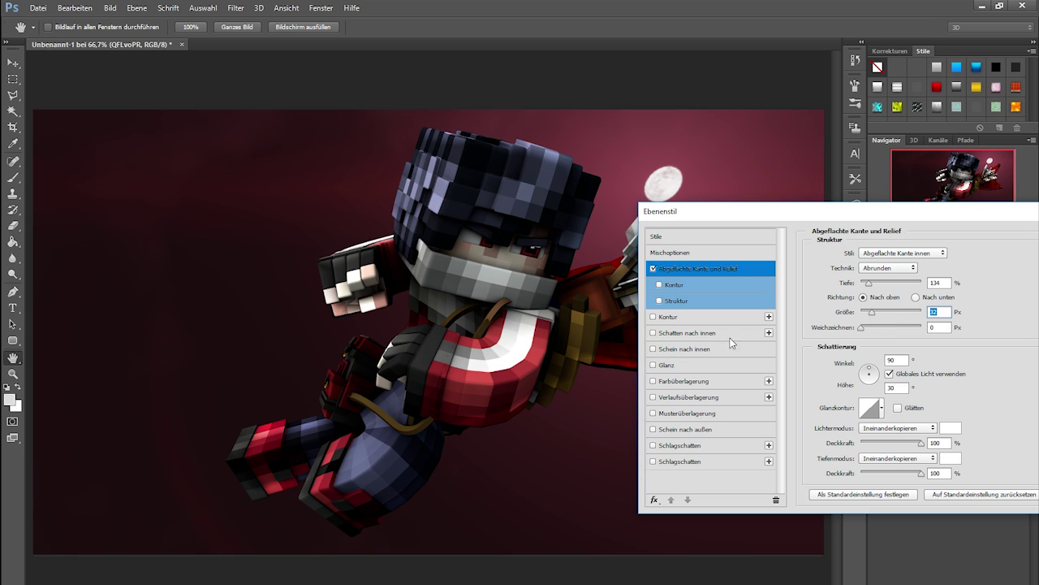
Enable a white Glanz (Satin) effect, keeping its opacity at 21%
{"action": "left_click", "coordinate": [675, 365]}
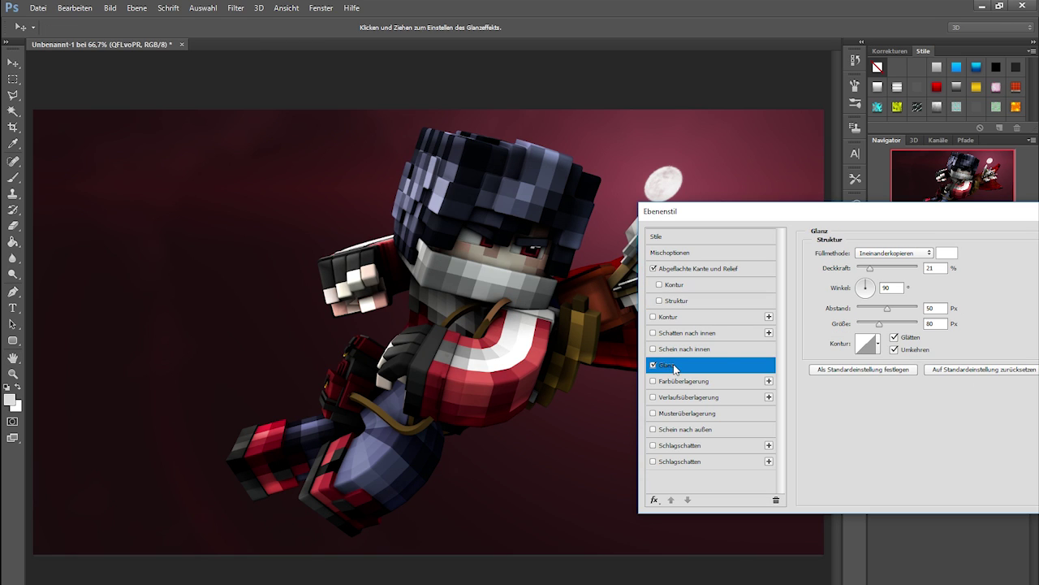
{"action": "left_click", "coordinate": [947, 253]}
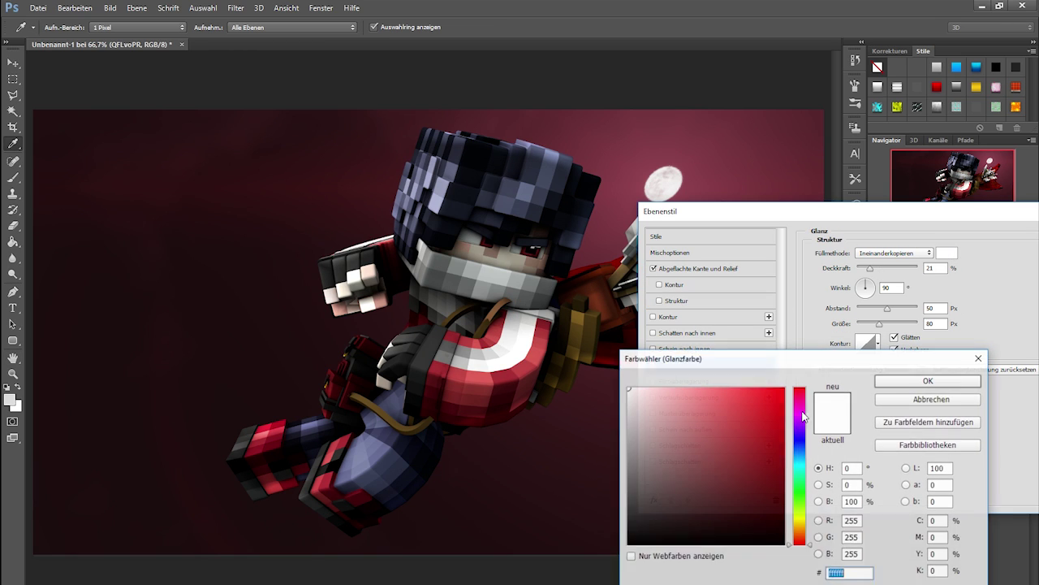
{"action": "left_click", "coordinate": [927, 381]}
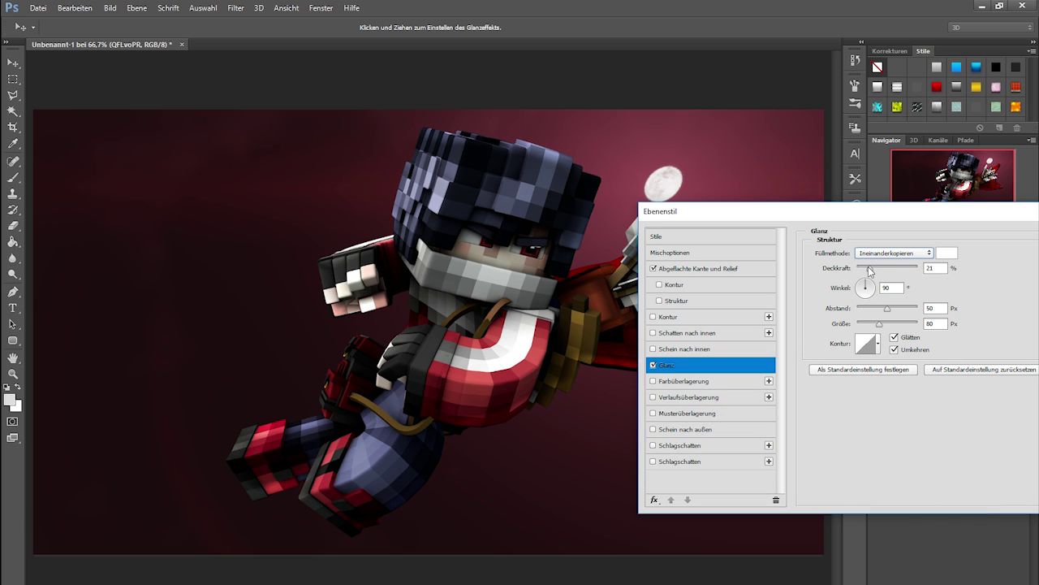
{"action": "left_click_drag", "start_coordinate": [870, 268], "coordinate": [868, 268]}
{"action": "key", "text": "ctrl+z"}
Add a black-to-transparent Verlaufsüberlagerung and lower its opacity
{"action": "left_click", "coordinate": [685, 397]}
{"action": "left_click", "coordinate": [891, 283]}
{"action": "double_click", "coordinate": [688, 416]}
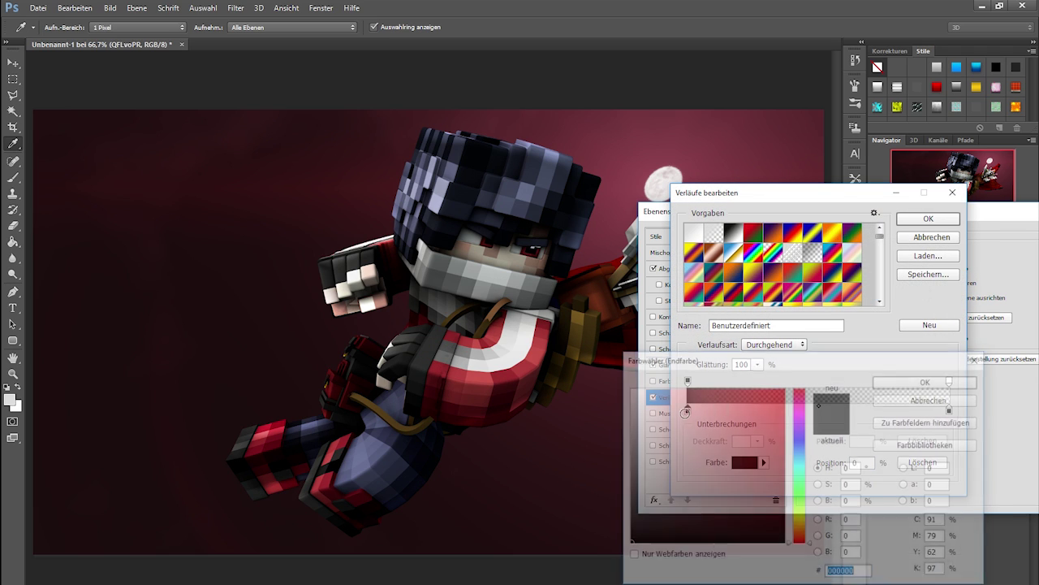
{"action": "left_click", "coordinate": [928, 380]}
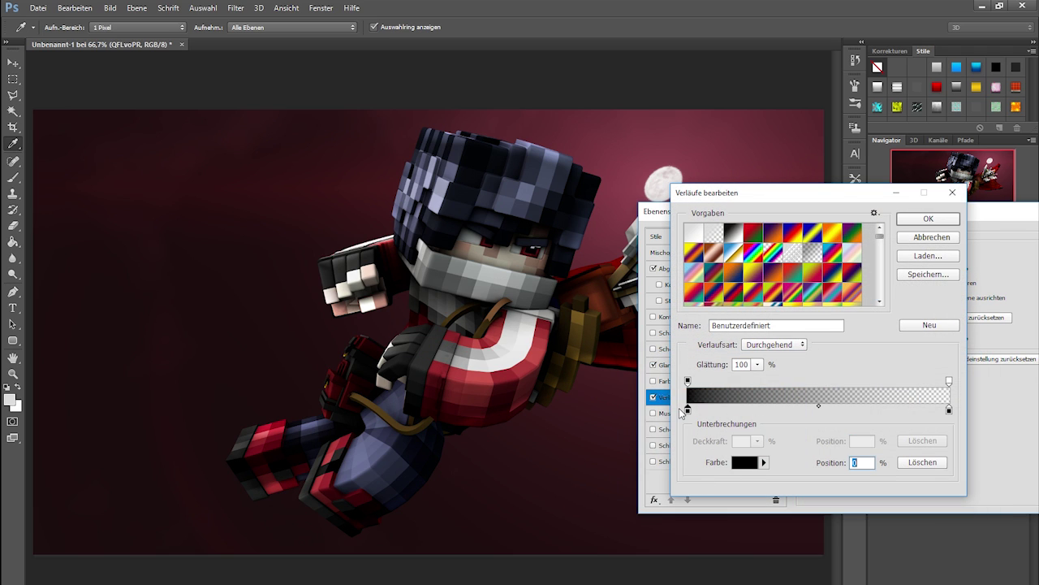
{"action": "left_click", "coordinate": [949, 381]}
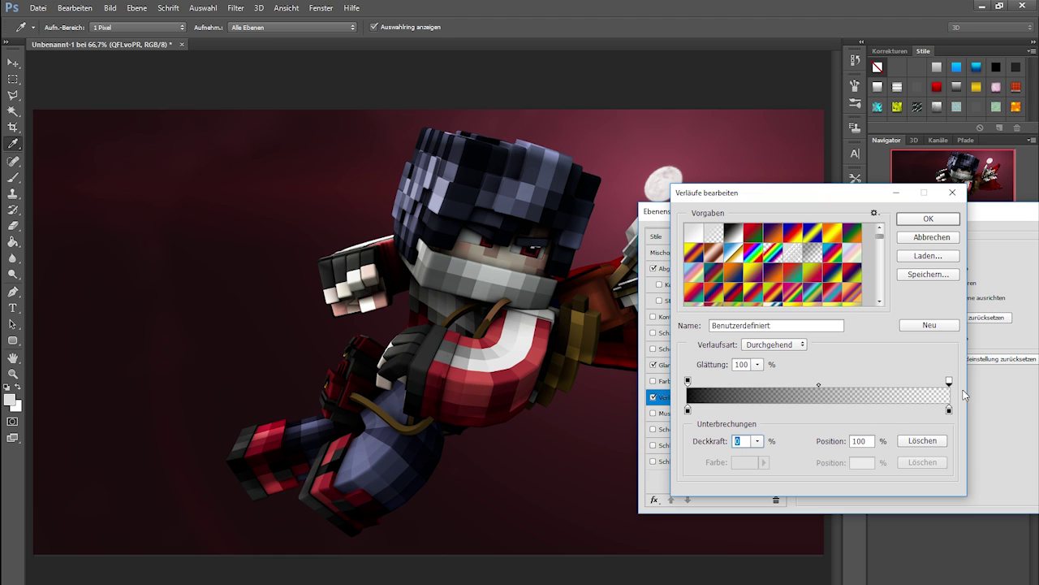
{"action": "left_click", "coordinate": [950, 410]}
{"action": "left_click", "coordinate": [928, 220]}
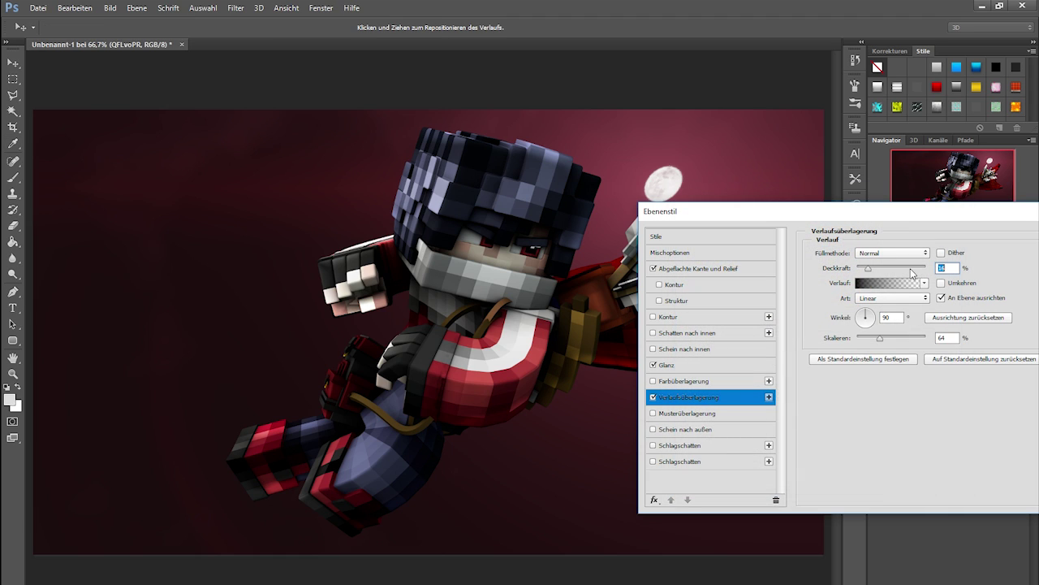
{"action": "left_click_drag", "start_coordinate": [869, 272], "coordinate": [872, 270]}
{"action": "left_click_drag", "start_coordinate": [1011, 217], "coordinate": [853, 209]}
Apply the layer style and return the canvas to its previous view size
{"action": "left_click", "coordinate": [947, 232]}
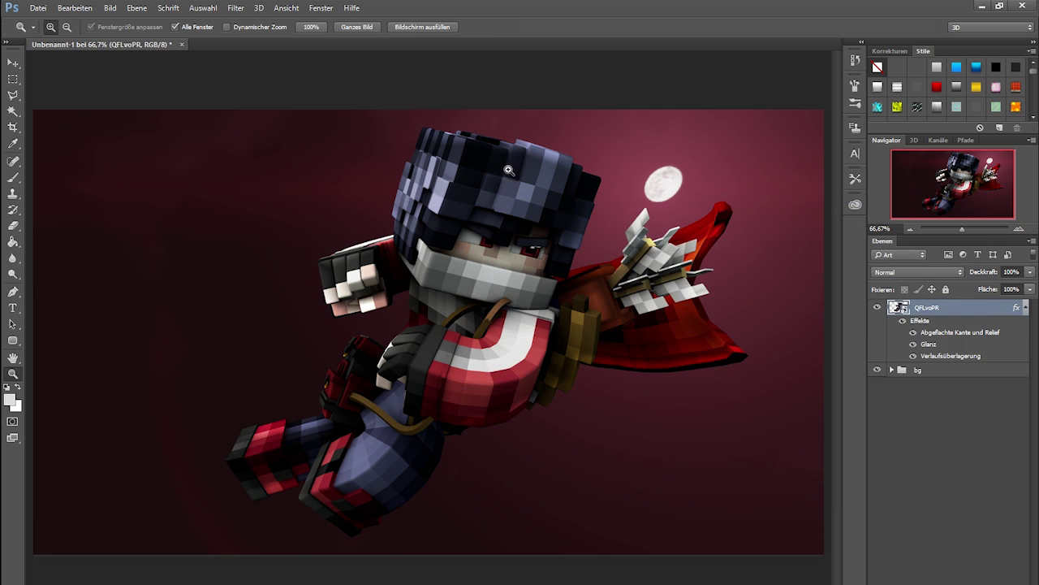
{"action": "left_click", "coordinate": [508, 169]}
{"action": "right_click", "coordinate": [499, 268]}
{"action": "left_click", "coordinate": [560, 359]}
{"action": "right_click", "coordinate": [545, 263]}
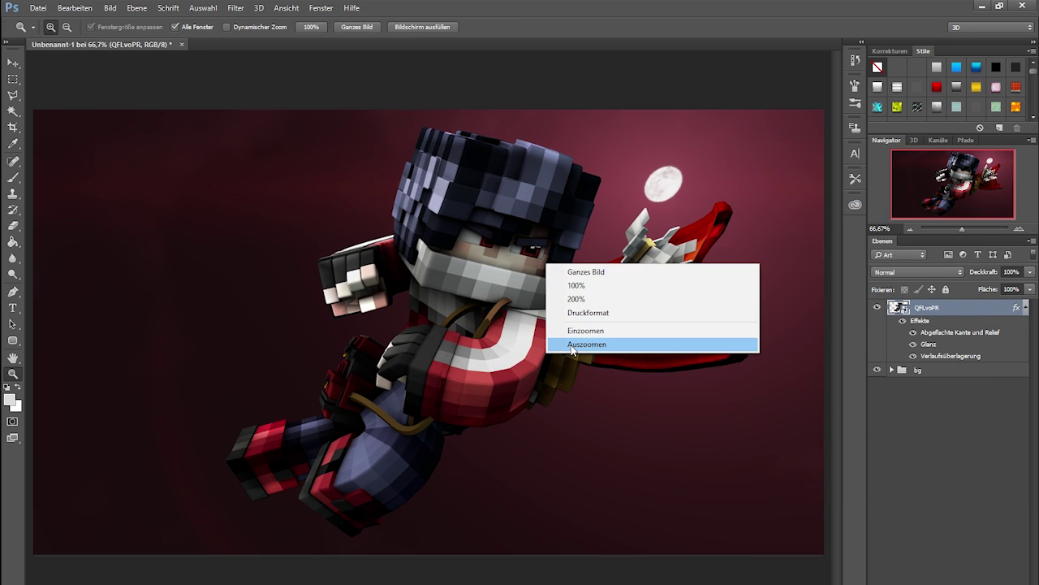
{"action": "left_click", "coordinate": [572, 344]}
{"action": "left_click", "coordinate": [560, 341]}
Add a new empty layer and clip it to the character layer
{"action": "key", "text": "b"}
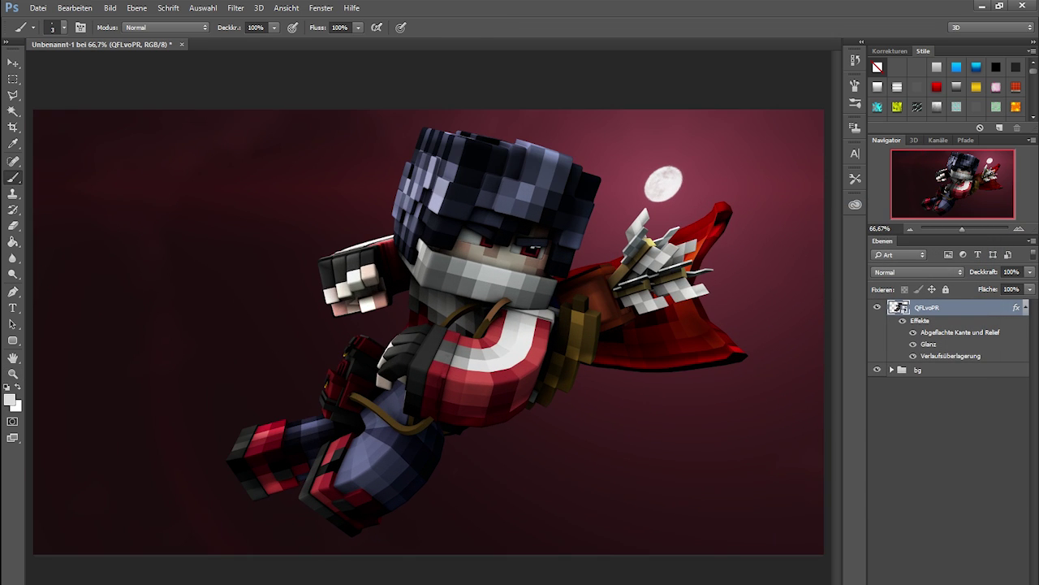
{"action": "key", "text": "ctrl+shift+alt+n"}
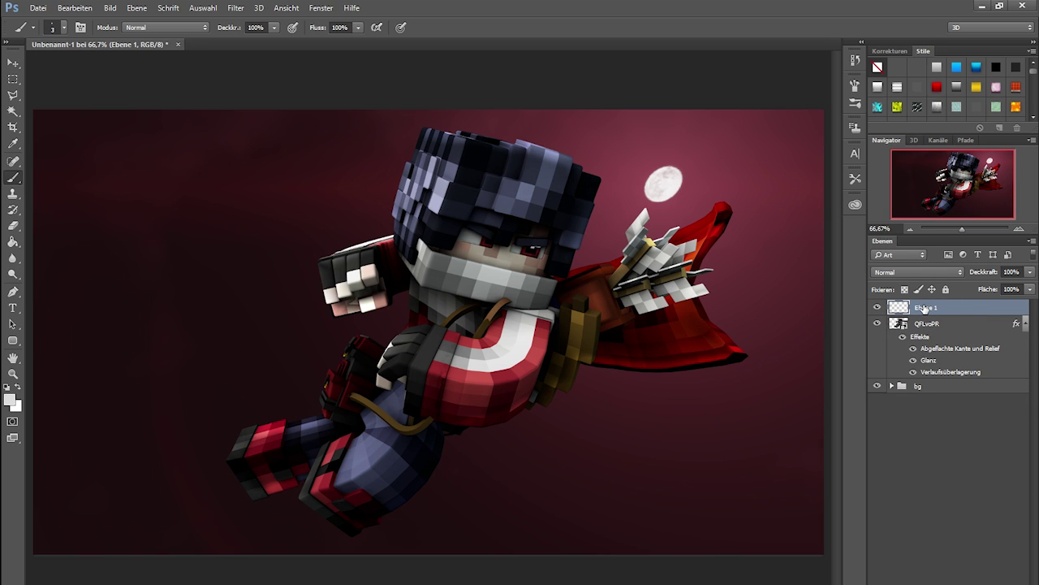
{"action": "right_click", "coordinate": [925, 312]}
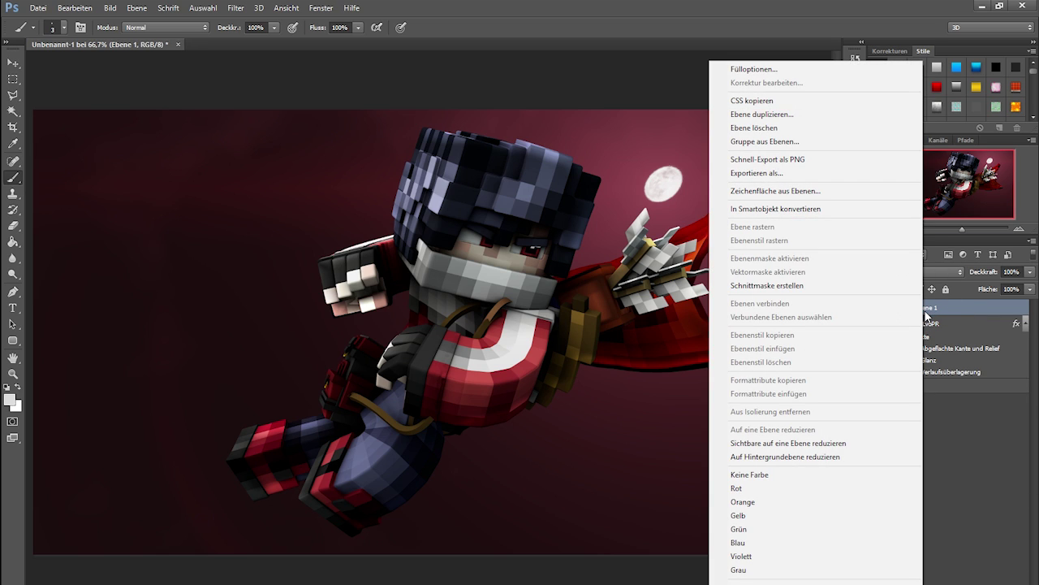
{"action": "left_click", "coordinate": [852, 285]}
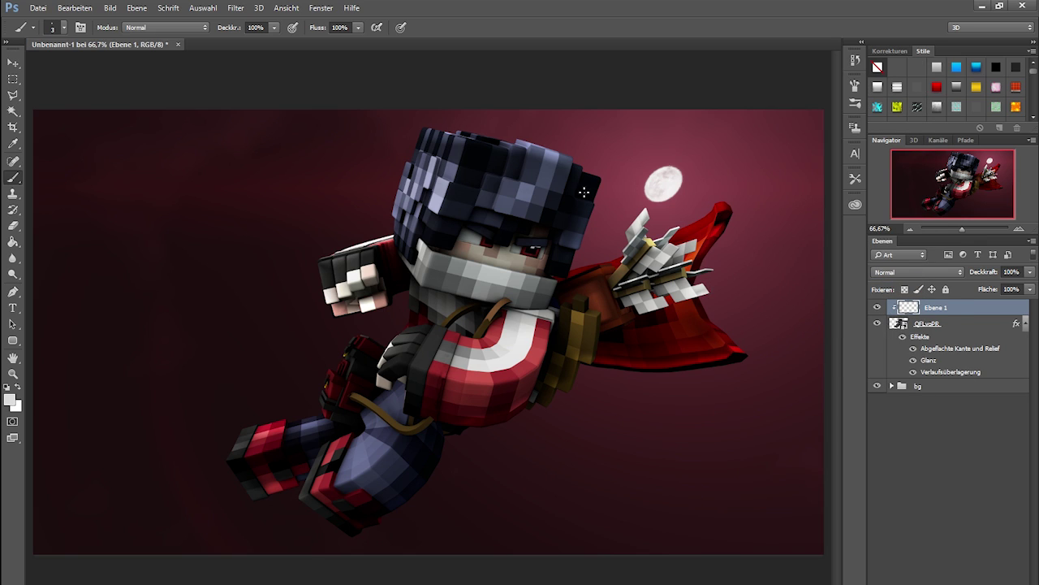
Paint and undo a white test stroke, then check the foreground colour
{"action": "left_click_drag", "start_coordinate": [414, 155], "coordinate": [382, 515]}
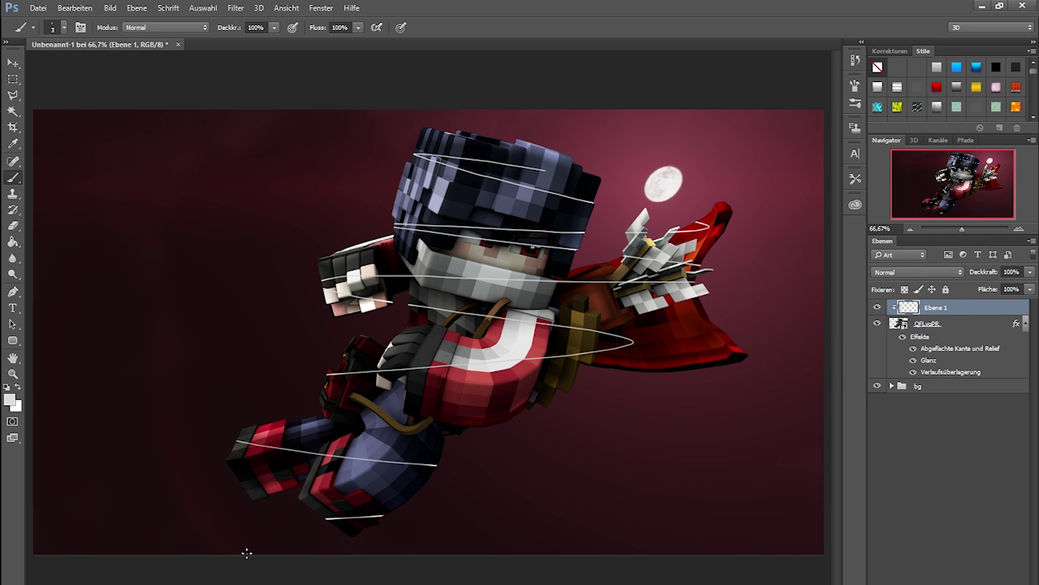
{"action": "key", "text": "ctrl+u"}
{"action": "key", "text": "Escape"}
{"action": "key", "text": "ctrl+z"}
{"action": "left_click", "coordinate": [10, 398]}
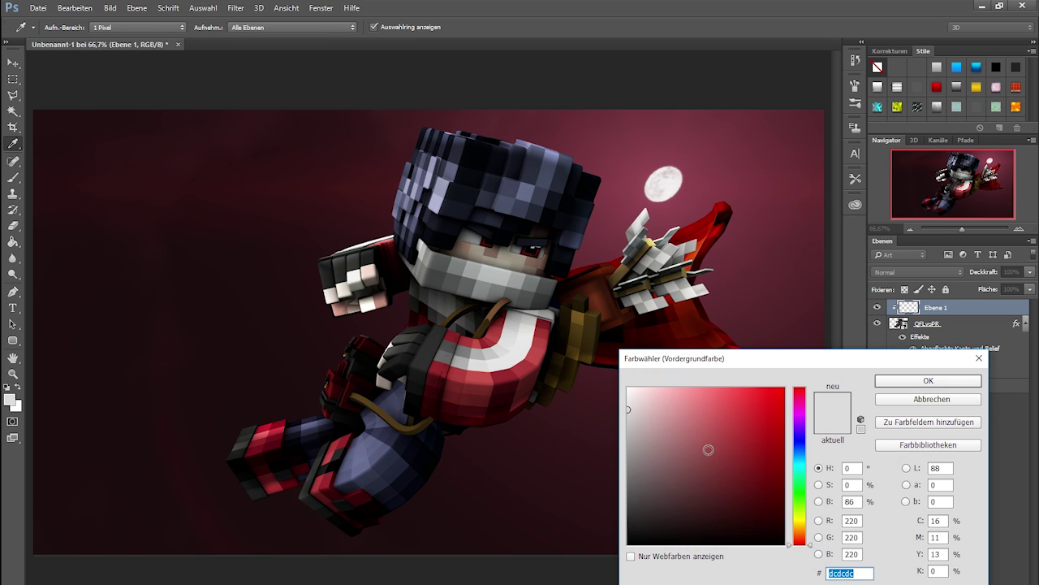
{"action": "key", "text": "Return"}
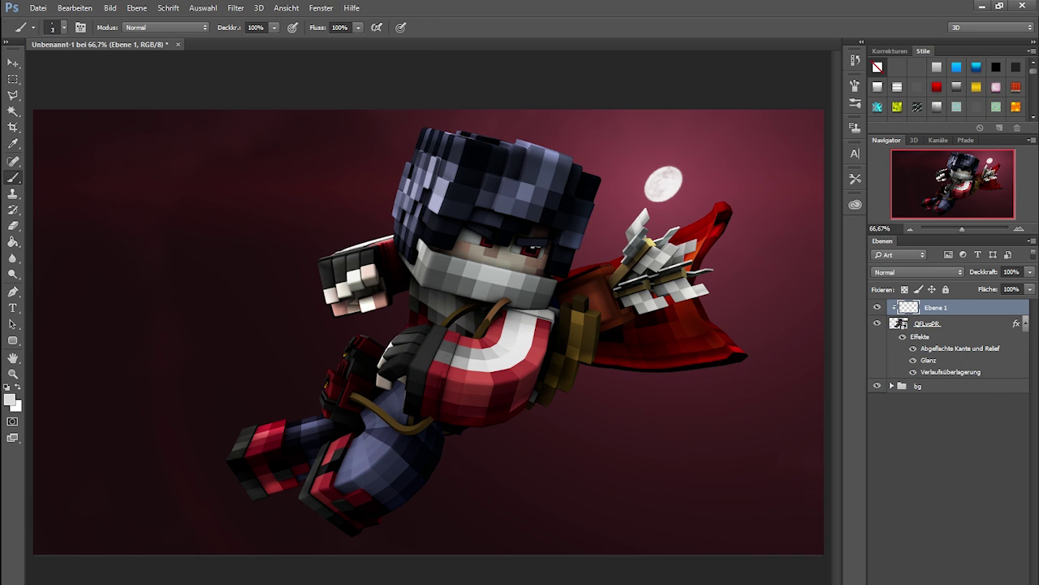
Inspect the red rim-light reference image in Photo Viewer, then minimise it
{"action": "key", "text": "alt+Tab"}
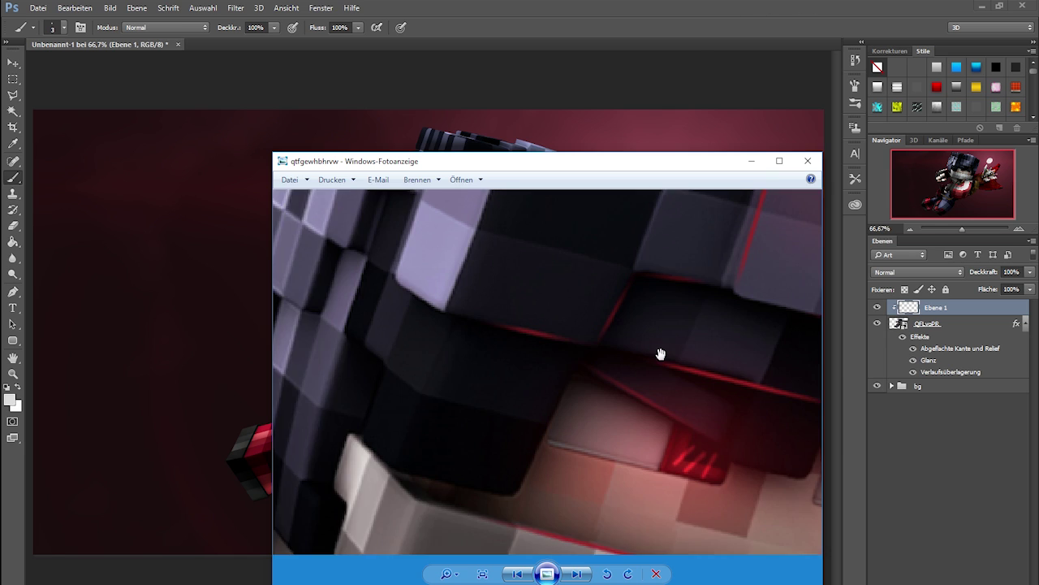
{"action": "mouse_move", "coordinate": [661, 352]}
{"action": "left_mouse_down"}
{"action": "mouse_move", "coordinate": [576, 457]}
{"action": "mouse_move", "coordinate": [608, 457]}
{"action": "mouse_move", "coordinate": [330, 498]}
{"action": "left_mouse_up"}
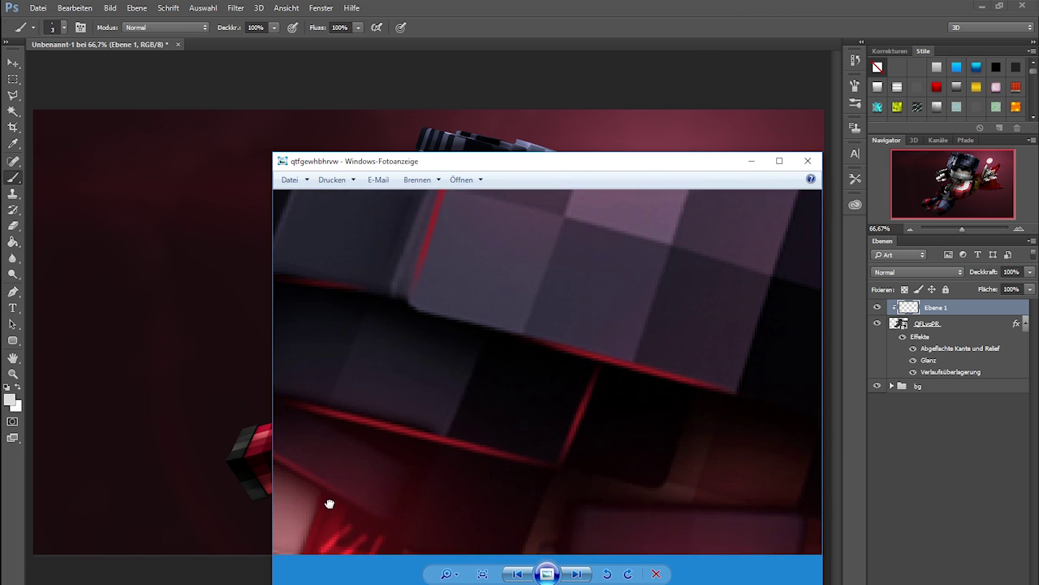
{"action": "scroll", "coordinate": [568, 479], "scroll_direction": "down", "scroll_amount": 3}
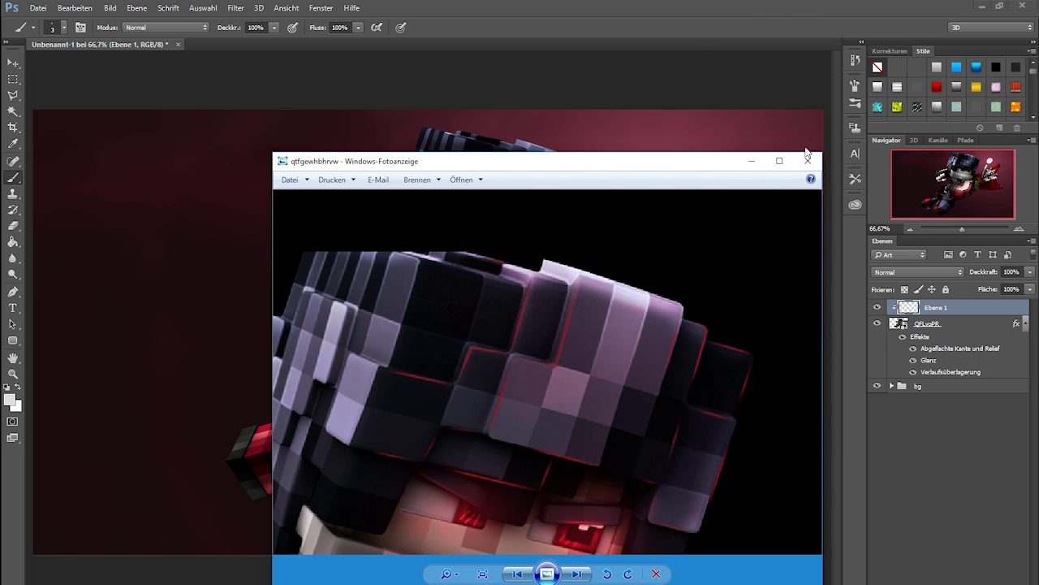
{"action": "left_click", "coordinate": [751, 165]}
Set the foreground colour to #9f0000 and try a test stroke, undoing it
{"action": "left_click", "coordinate": [9, 398]}
{"action": "type", "text": "9f0000"}
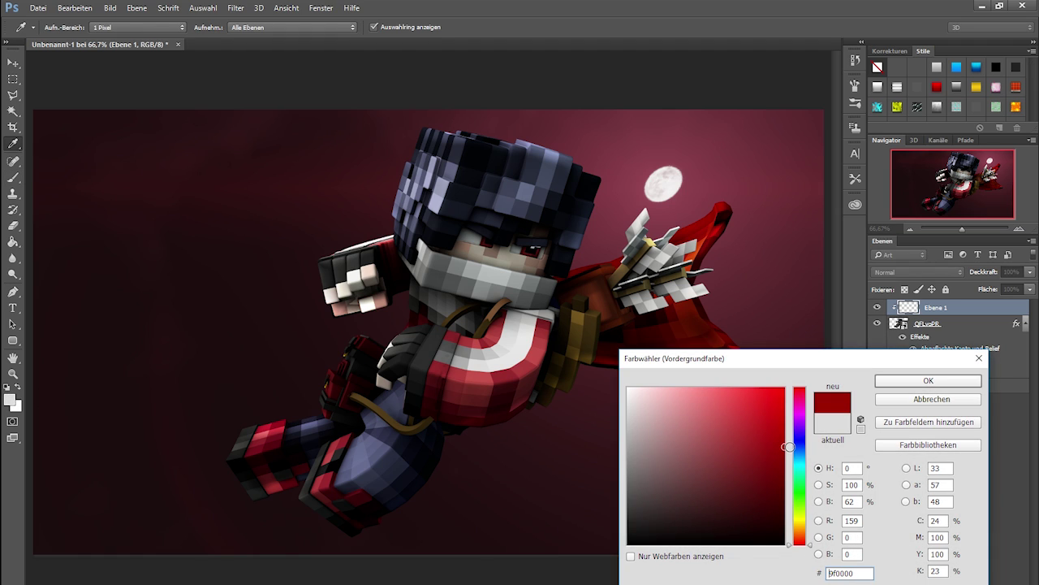
{"action": "left_click", "coordinate": [915, 386]}
{"action": "key", "text": "b"}
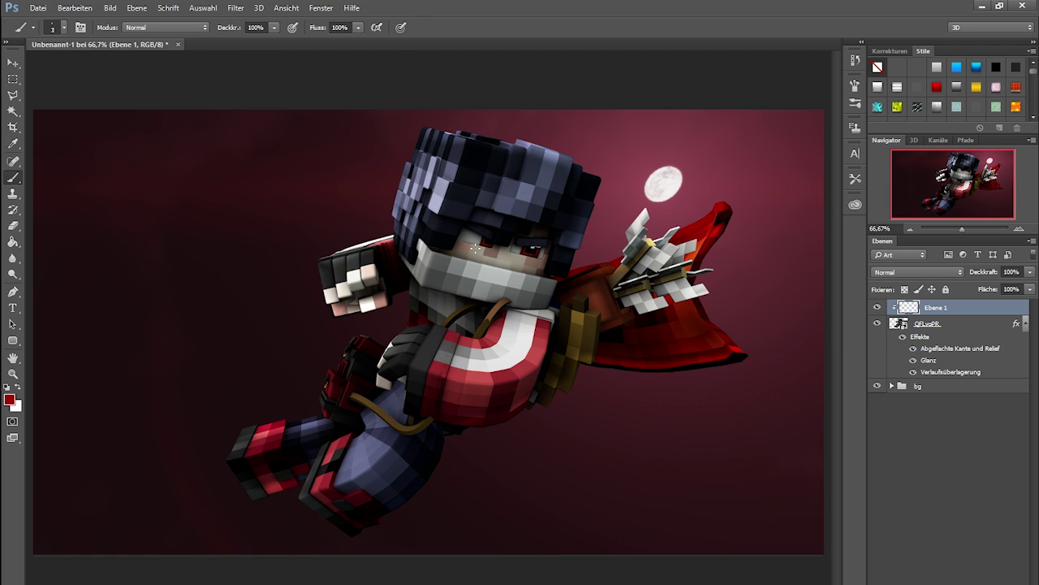
{"action": "left_click_drag", "start_coordinate": [475, 249], "coordinate": [562, 258]}
{"action": "key", "text": "ctrl+z"}
Zoom in and set the brush to 3 px with 100% hardness
{"action": "scroll", "coordinate": [522, 239], "scroll_direction": "up", "scroll_amount": 5}
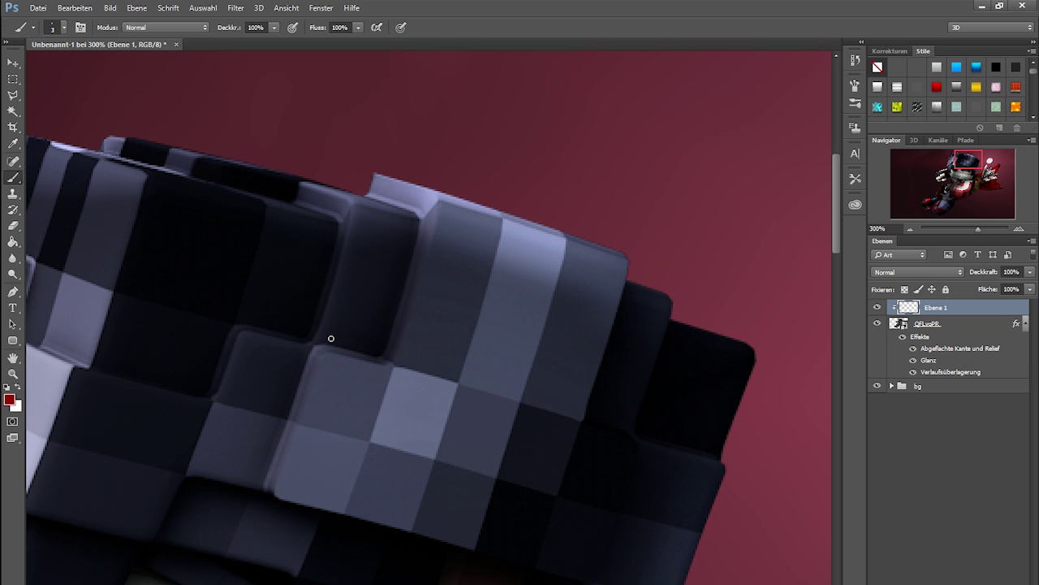
{"action": "scroll", "coordinate": [488, 313], "scroll_direction": "up", "scroll_amount": 3}
{"action": "left_click", "coordinate": [53, 28]}
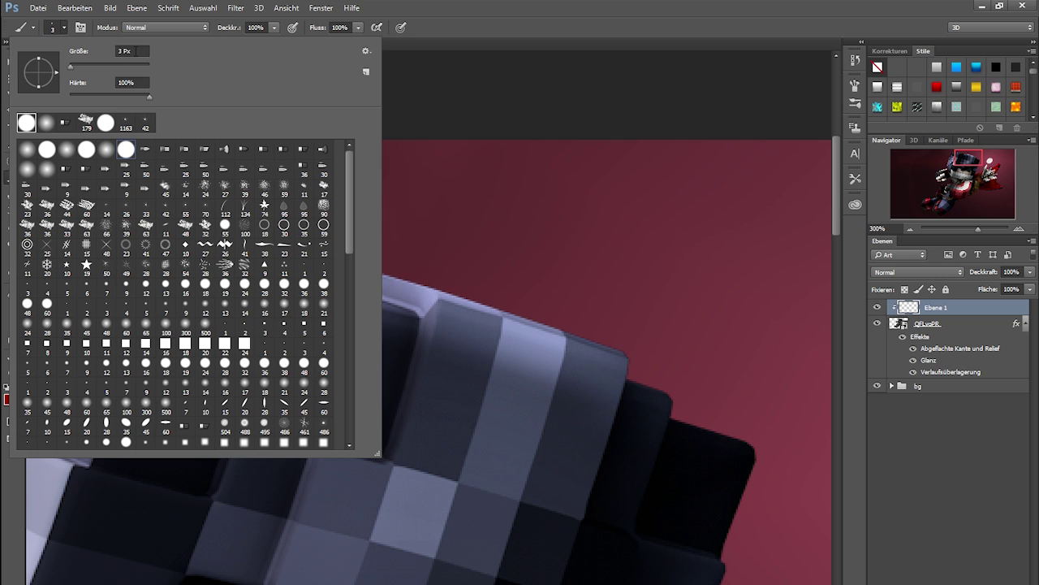
{"action": "key", "text": "Tab"}
{"action": "key", "text": "Return"}
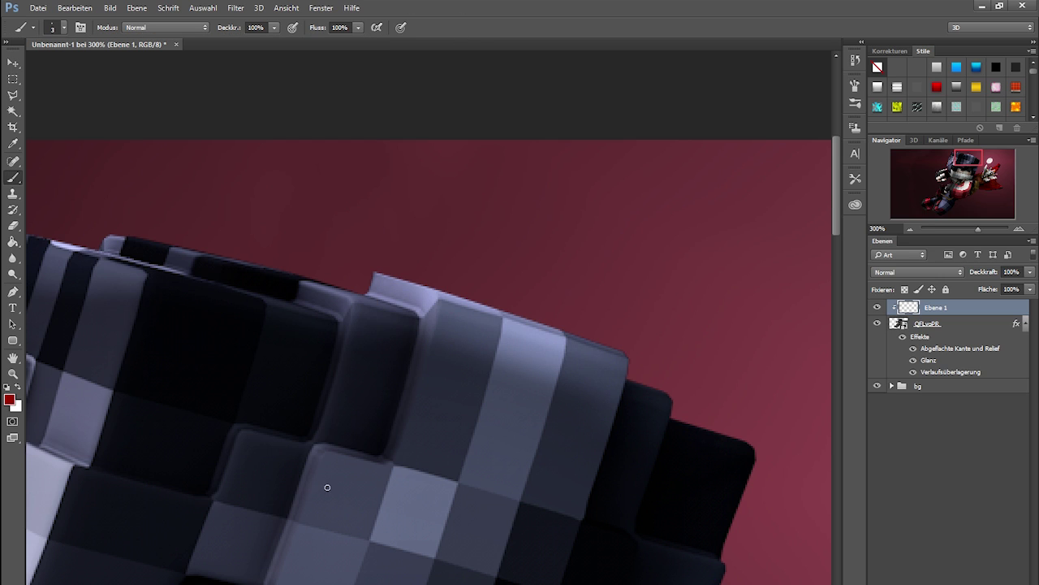
Navigate the zoomed canvas to the hair block edge and pick the Move tool
{"action": "scroll", "coordinate": [327, 487], "scroll_direction": "down", "scroll_amount": 2}
{"action": "scroll", "coordinate": [309, 451], "scroll_direction": "down", "scroll_amount": 4}
{"action": "scroll", "coordinate": [298, 474], "scroll_direction": "up", "scroll_amount": 2}
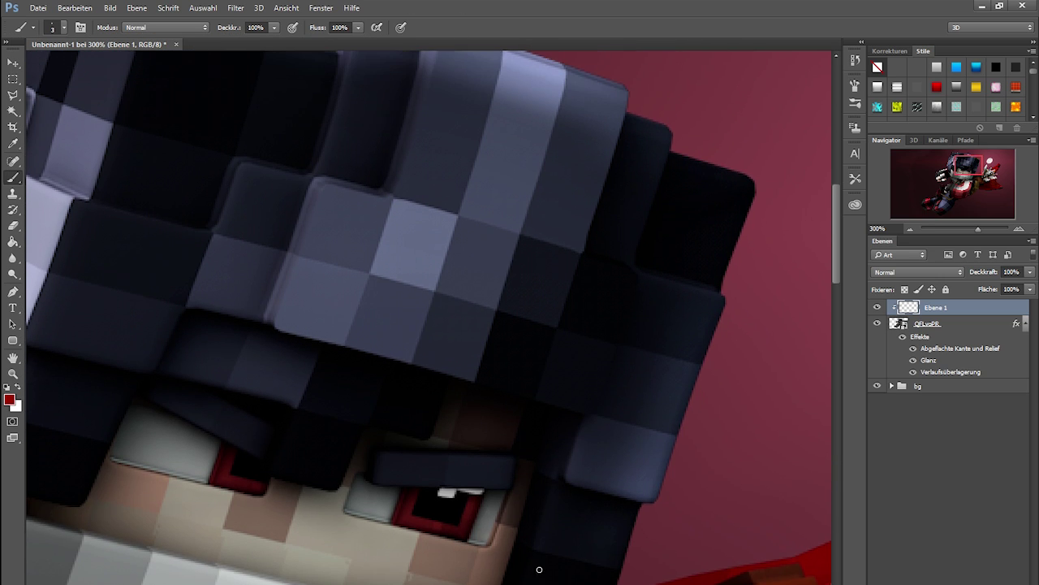
{"action": "scroll", "coordinate": [365, 406], "scroll_direction": "up", "scroll_amount": 1}
{"action": "scroll", "coordinate": [422, 341], "scroll_direction": "up", "scroll_amount": 2}
{"action": "scroll", "coordinate": [462, 283], "scroll_direction": "up", "scroll_amount": 2}
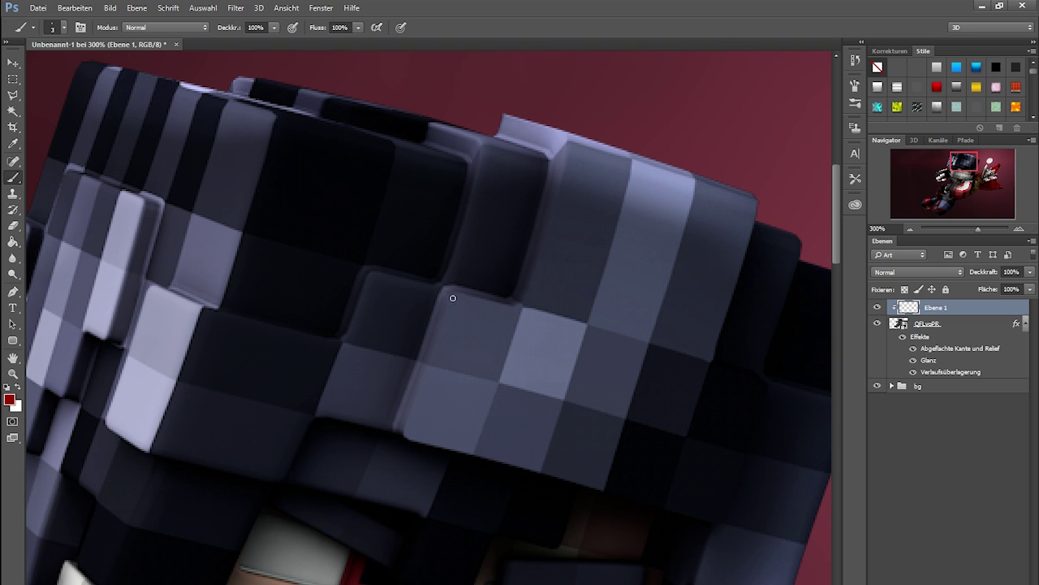
{"action": "scroll", "coordinate": [452, 264], "scroll_direction": "down", "scroll_amount": 1}
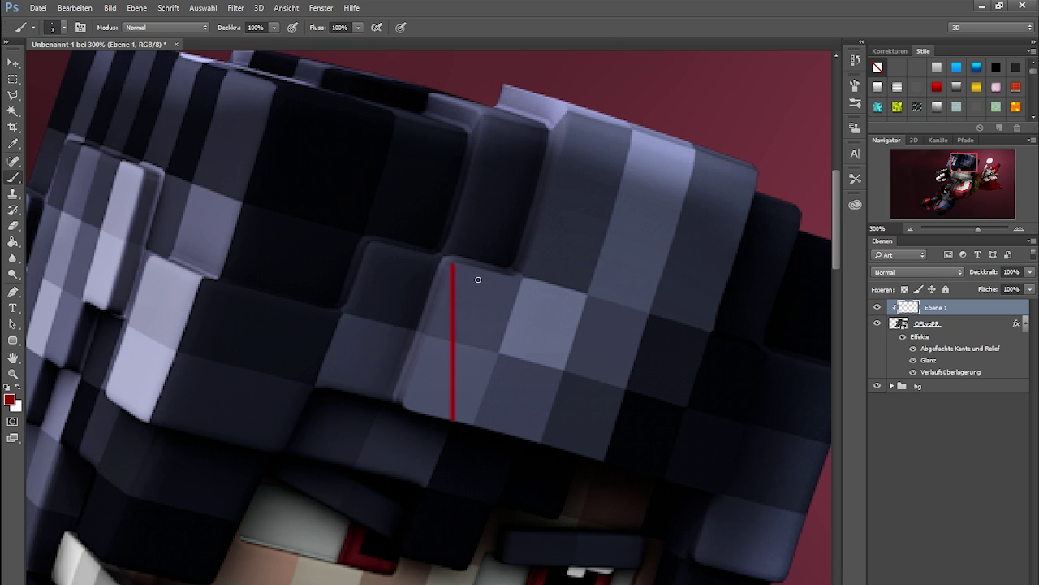
{"action": "left_click", "coordinate": [14, 63]}
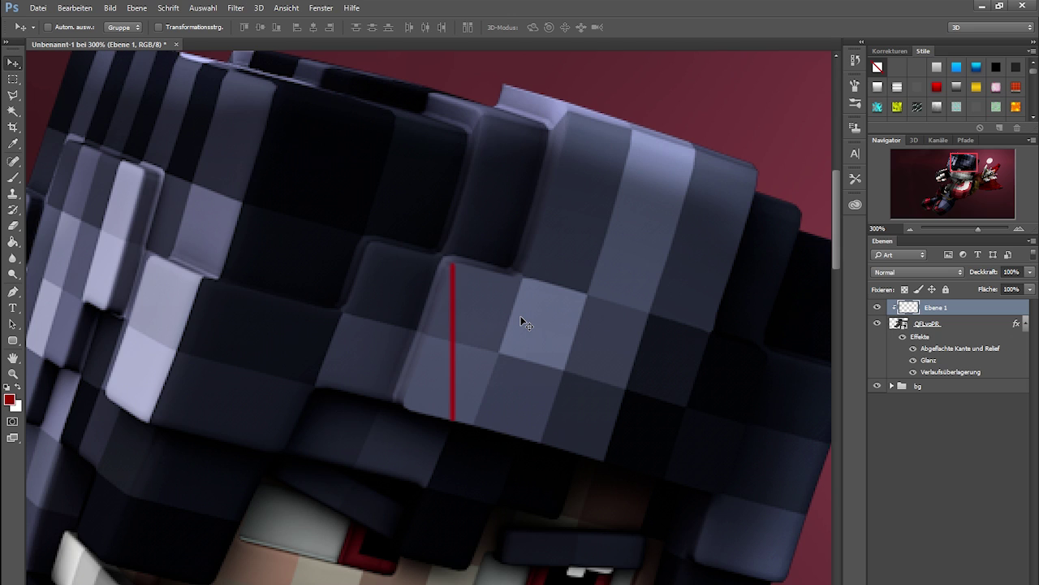
Rotate the red line with Free Transform so it stands upright along the block edge
{"action": "key", "text": "ctrl+t"}
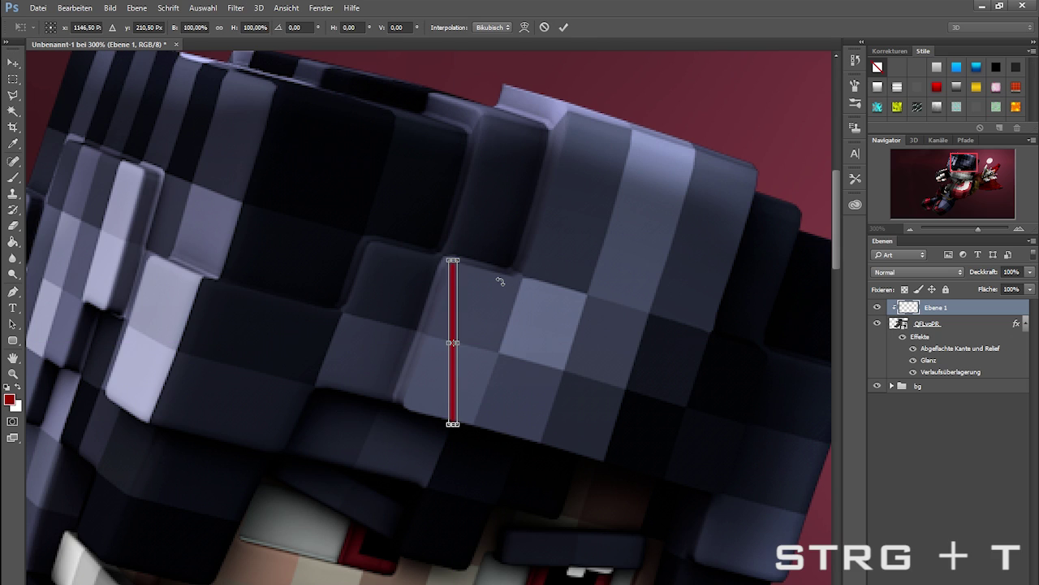
{"action": "mouse_move", "coordinate": [500, 281]}
{"action": "left_mouse_down"}
{"action": "mouse_move", "coordinate": [520, 272]}
{"action": "mouse_move", "coordinate": [480, 297]}
{"action": "mouse_move", "coordinate": [503, 306]}
{"action": "mouse_move", "coordinate": [503, 292]}
{"action": "mouse_move", "coordinate": [487, 309]}
{"action": "left_mouse_up"}
{"action": "key", "text": "Return"}
{"action": "key", "text": "ctrl+t"}
{"action": "key", "text": "Return"}
{"action": "key", "text": "ctrl+t"}
{"action": "key", "text": "Return"}
Zoom and pan around the hair to inspect the line's placement
{"action": "scroll", "coordinate": [524, 379], "scroll_direction": "down", "scroll_amount": 1}
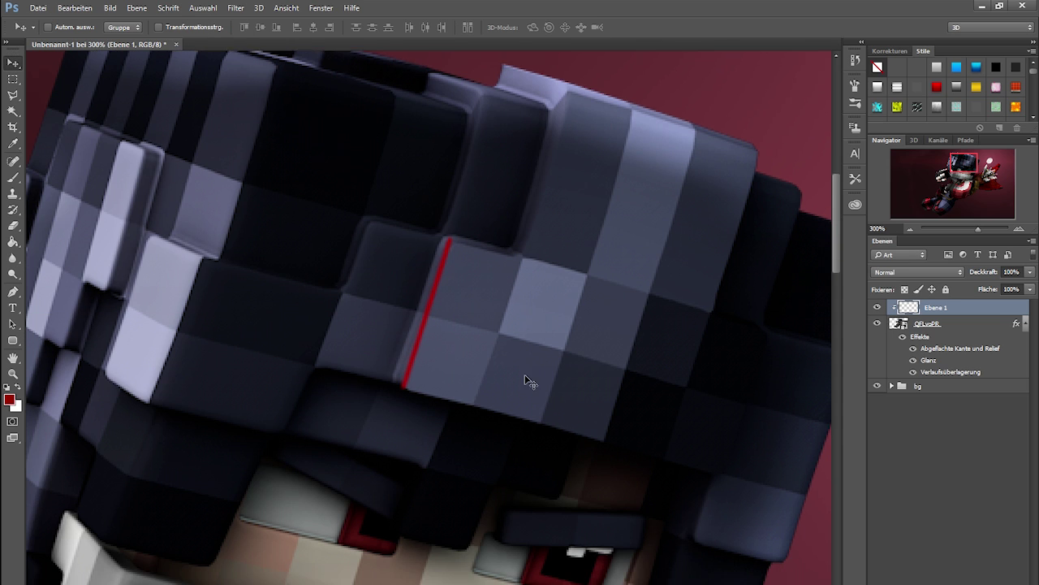
{"action": "scroll", "coordinate": [524, 379], "scroll_direction": "down", "scroll_amount": 2}
{"action": "scroll", "coordinate": [524, 378], "scroll_direction": "left", "scroll_amount": 5}
{"action": "scroll", "coordinate": [525, 378], "scroll_direction": "right", "scroll_amount": 10}
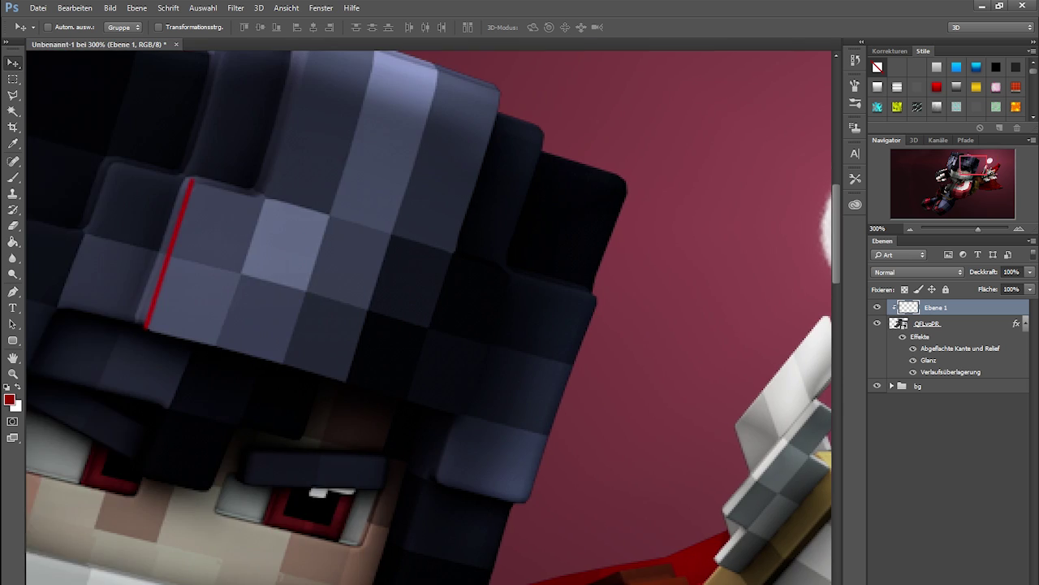
{"action": "scroll", "coordinate": [560, 582], "scroll_direction": "left", "scroll_amount": 10}
{"action": "scroll", "coordinate": [559, 582], "scroll_direction": "right", "scroll_amount": 8}
{"action": "scroll", "coordinate": [559, 582], "scroll_direction": "left", "scroll_amount": 3}
{"action": "scroll", "coordinate": [559, 582], "scroll_direction": "right", "scroll_amount": 2}
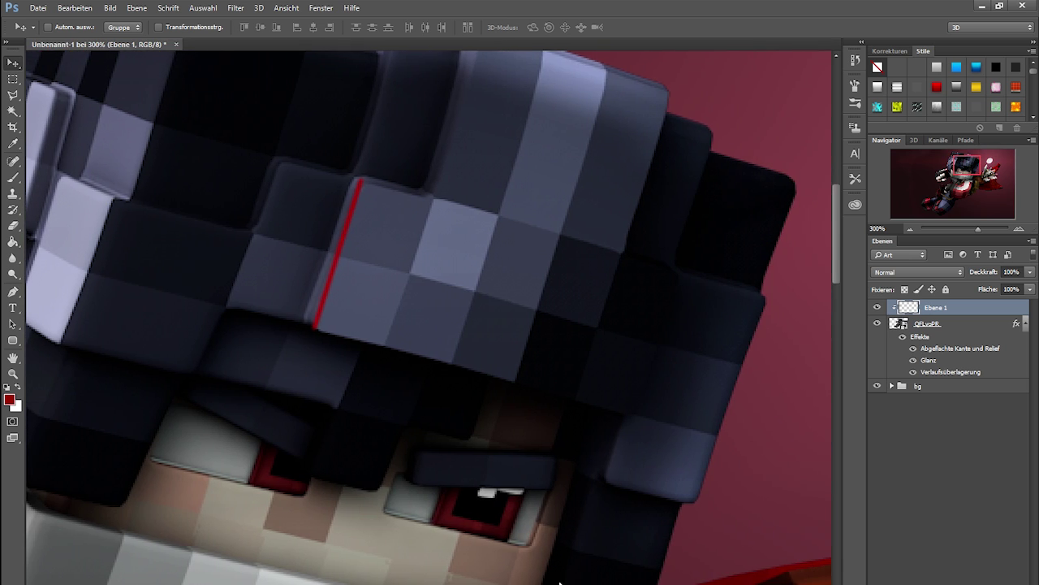
{"action": "scroll", "coordinate": [550, 464], "scroll_direction": "up", "scroll_amount": 3}
{"action": "scroll", "coordinate": [468, 452], "scroll_direction": "up", "scroll_amount": 2}
{"action": "scroll", "coordinate": [461, 451], "scroll_direction": "up", "scroll_amount": 2}
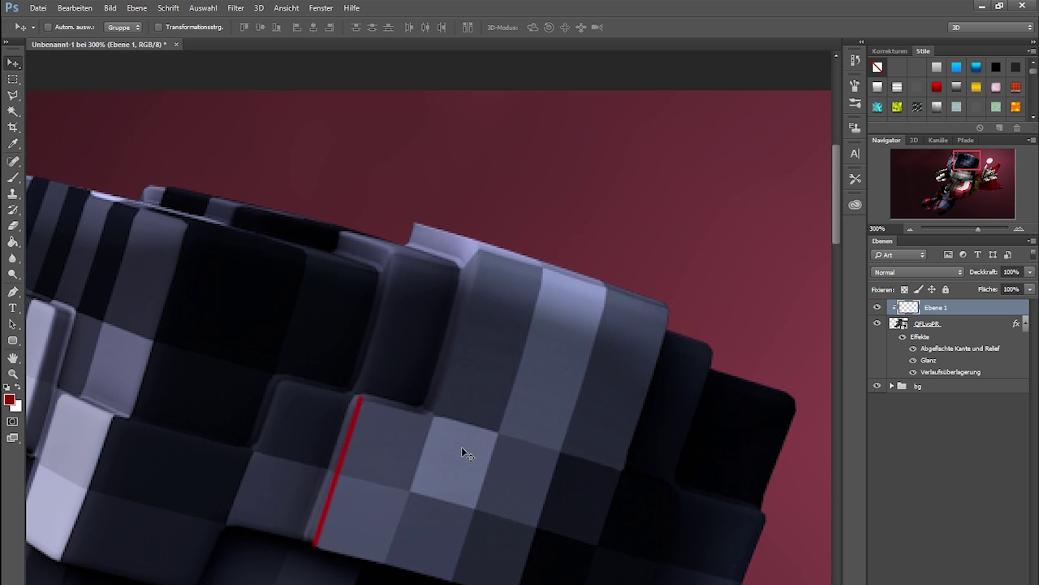
Paint a second red line down a hair block edge with the Brush
{"action": "left_click", "coordinate": [12, 177]}
{"action": "scroll", "coordinate": [476, 430], "scroll_direction": "down", "scroll_amount": 2}
{"action": "scroll", "coordinate": [475, 429], "scroll_direction": "down", "scroll_amount": 3}
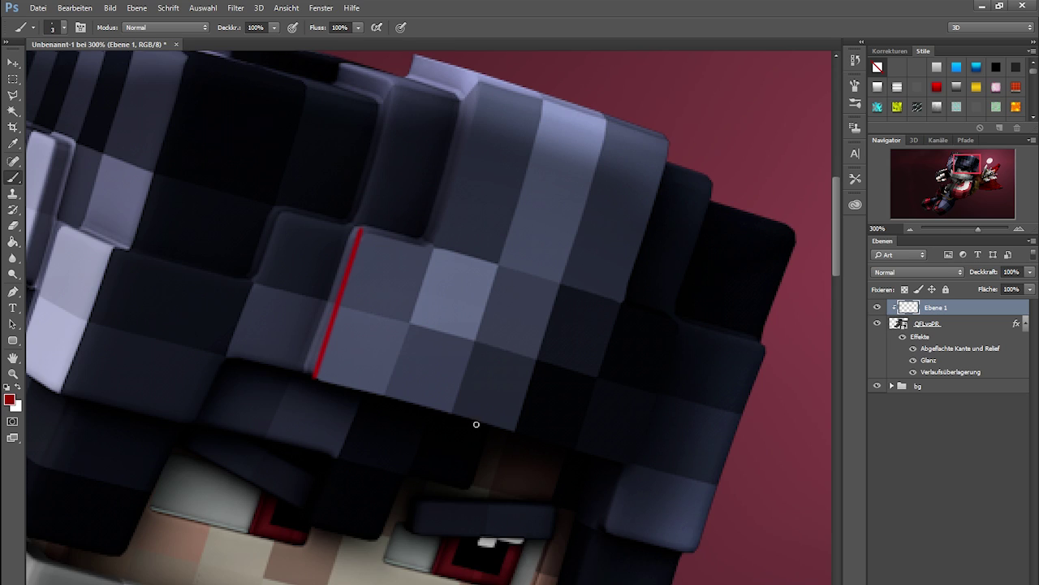
{"action": "scroll", "coordinate": [476, 423], "scroll_direction": "up", "scroll_amount": 2}
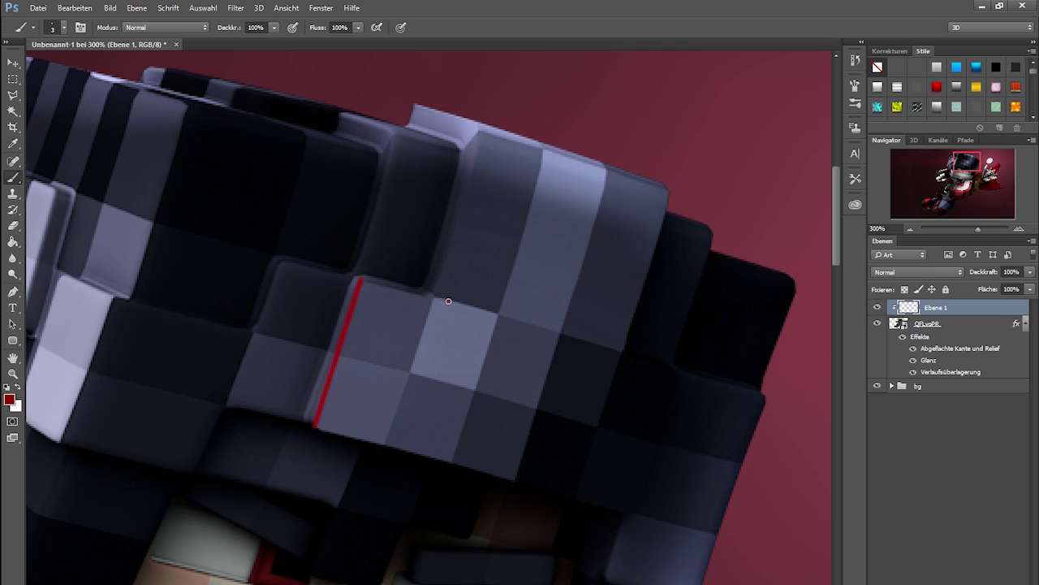
{"action": "left_click_drag", "start_coordinate": [457, 350], "coordinate": [462, 384]}
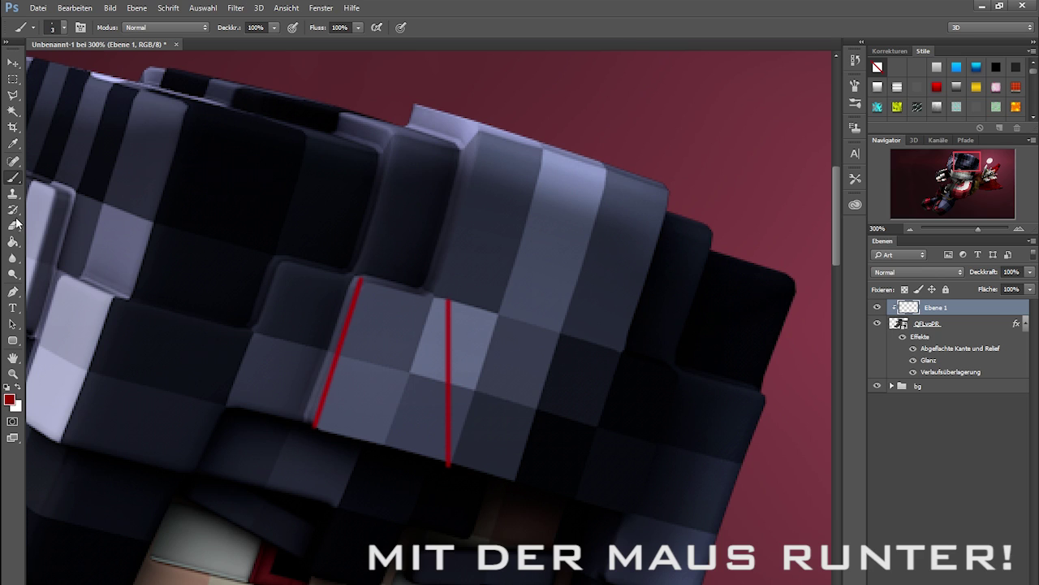
Marquee-select and delete the misplaced second line, deselect, and return to the Brush
{"action": "left_click", "coordinate": [12, 80]}
{"action": "left_click_drag", "start_coordinate": [412, 286], "coordinate": [508, 495]}
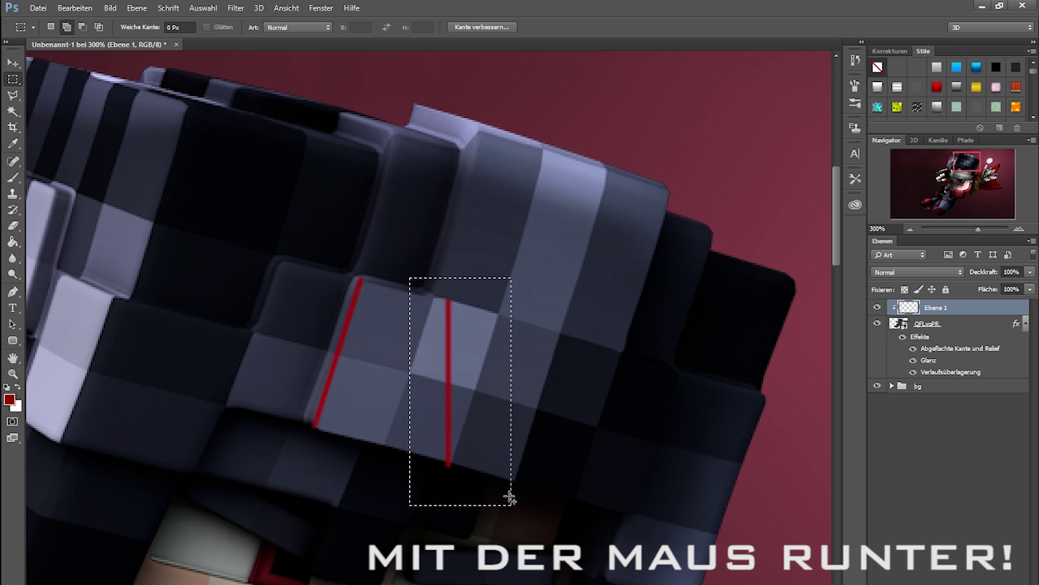
{"action": "key", "text": "Delete"}
{"action": "right_click", "coordinate": [413, 283]}
{"action": "left_click", "coordinate": [443, 297]}
{"action": "scroll", "coordinate": [205, 371], "scroll_direction": "up", "scroll_amount": 2}
{"action": "scroll", "coordinate": [204, 371], "scroll_direction": "up", "scroll_amount": 2}
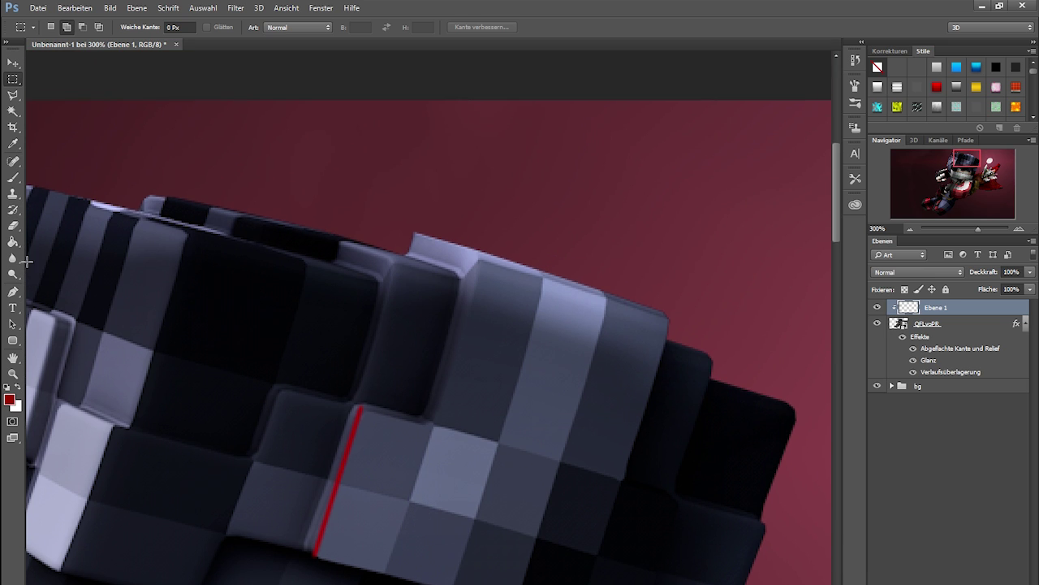
{"action": "left_click", "coordinate": [13, 178]}
{"action": "scroll", "coordinate": [389, 341], "scroll_direction": "down", "scroll_amount": 2}
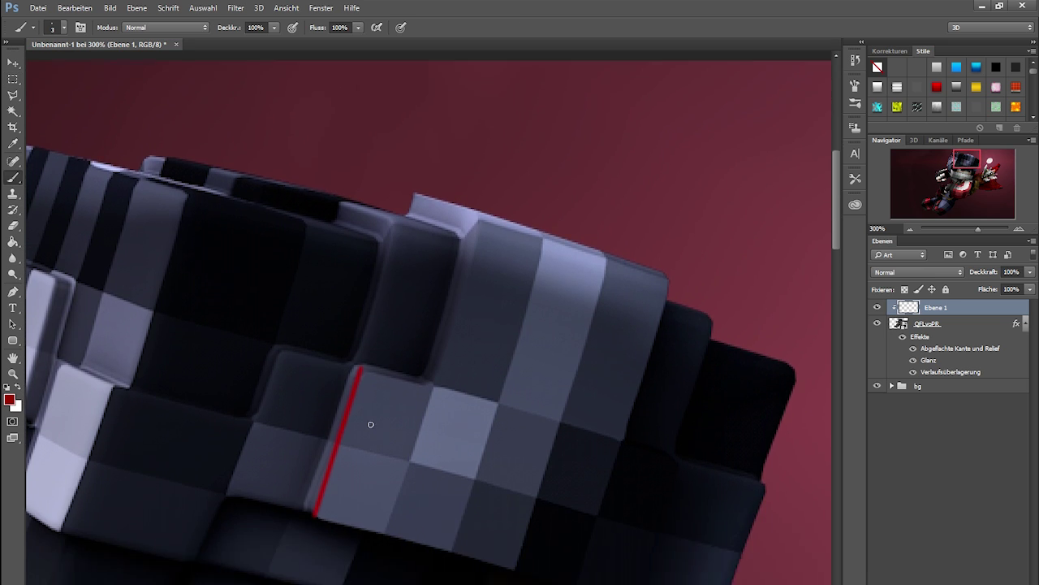
Duplicate the red line onto a new layer, rotate it and place it on a hair edge
{"action": "scroll", "coordinate": [370, 424], "scroll_direction": "down", "scroll_amount": 3}
{"action": "key", "text": "v"}
{"action": "mouse_move", "coordinate": [365, 390]}
{"action": "left_mouse_down"}
{"action": "mouse_move", "coordinate": [487, 278]}
{"action": "mouse_move", "coordinate": [512, 300]}
{"action": "left_mouse_up"}
{"action": "key", "text": "ctrl+t"}
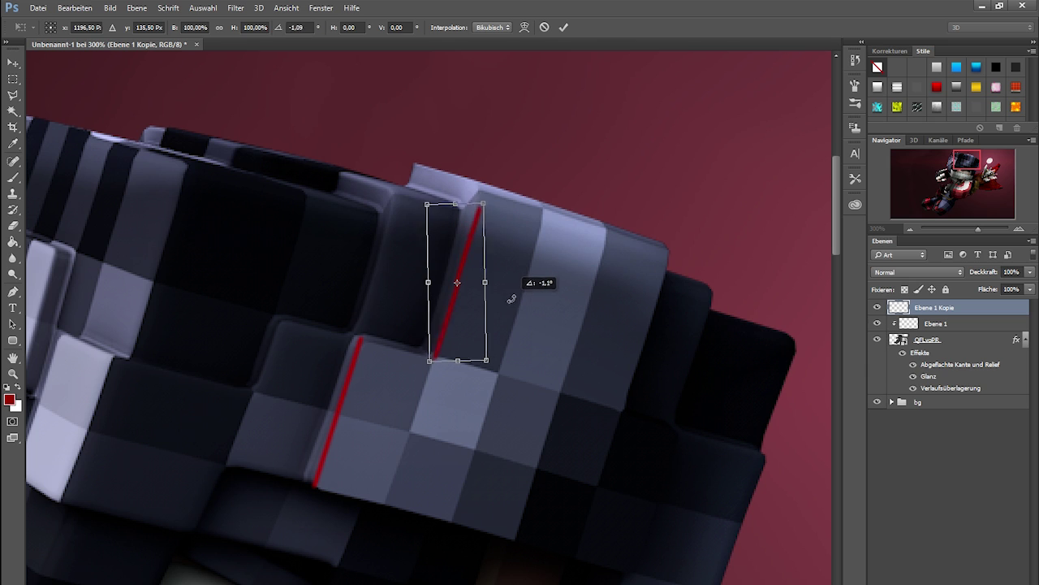
{"action": "key", "text": "Return"}
{"action": "left_click_drag", "start_coordinate": [418, 279], "coordinate": [423, 243]}
Position two more line copies along block edges and rotate one onto a horizontal edge
{"action": "scroll", "coordinate": [422, 243], "scroll_direction": "up", "scroll_amount": 1}
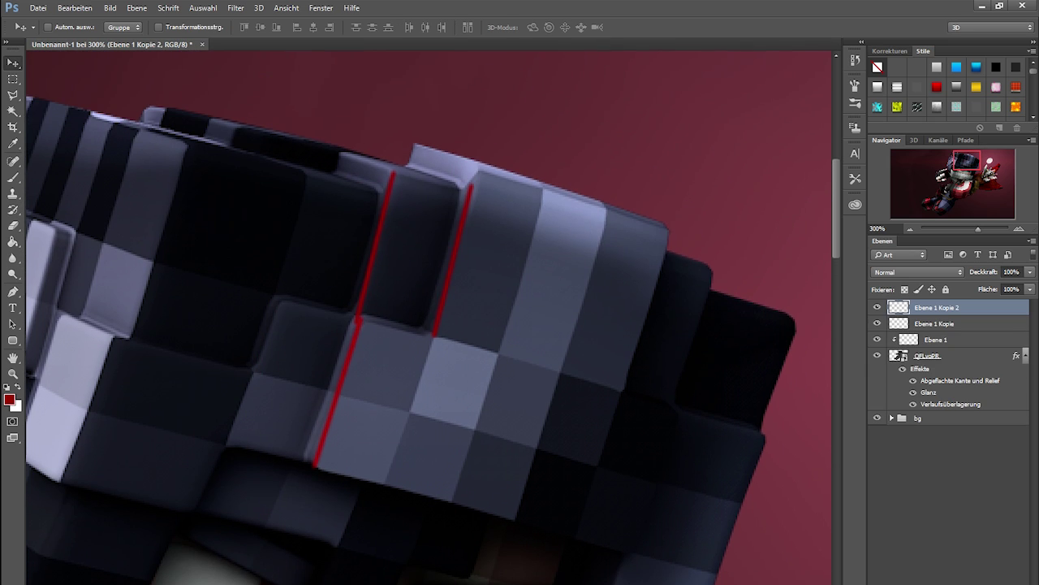
{"action": "left_click_drag", "start_coordinate": [410, 371], "coordinate": [444, 410]}
{"action": "scroll", "coordinate": [563, 376], "scroll_direction": "down", "scroll_amount": 3}
{"action": "left_click_drag", "start_coordinate": [564, 376], "coordinate": [430, 371]}
{"action": "scroll", "coordinate": [430, 371], "scroll_direction": "up", "scroll_amount": 3}
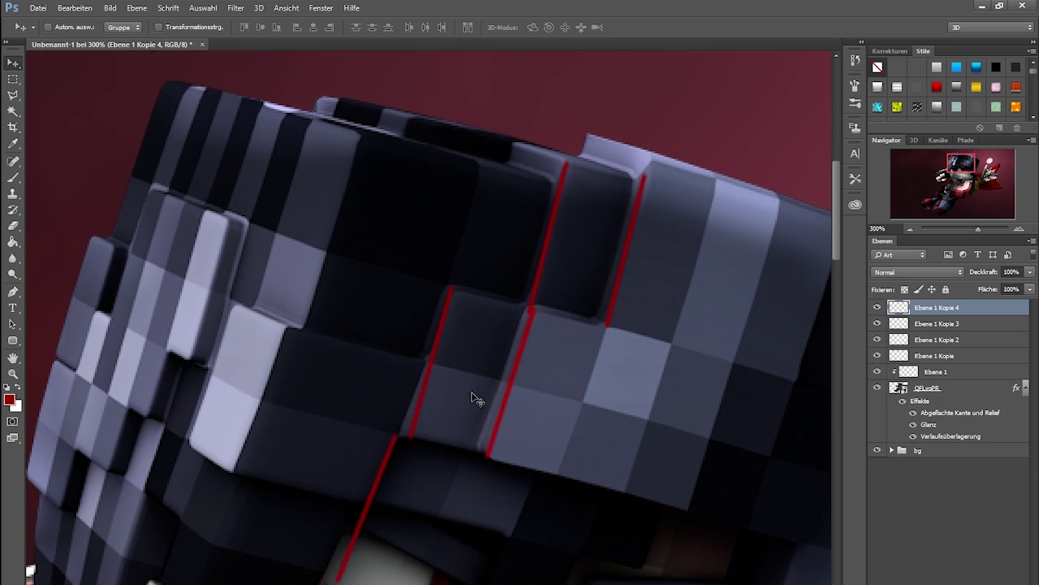
{"action": "key", "text": "ctrl+t"}
{"action": "mouse_move", "coordinate": [518, 362]}
{"action": "left_mouse_down"}
{"action": "mouse_move", "coordinate": [411, 579]}
{"action": "mouse_move", "coordinate": [422, 479]}
{"action": "left_mouse_up"}
{"action": "key", "text": "Return"}
Duplicate and rotate further red line copies onto additional hair-block edges
{"action": "scroll", "coordinate": [422, 479], "scroll_direction": "down", "scroll_amount": 5}
{"action": "left_click_drag", "start_coordinate": [244, 297], "coordinate": [203, 365]}
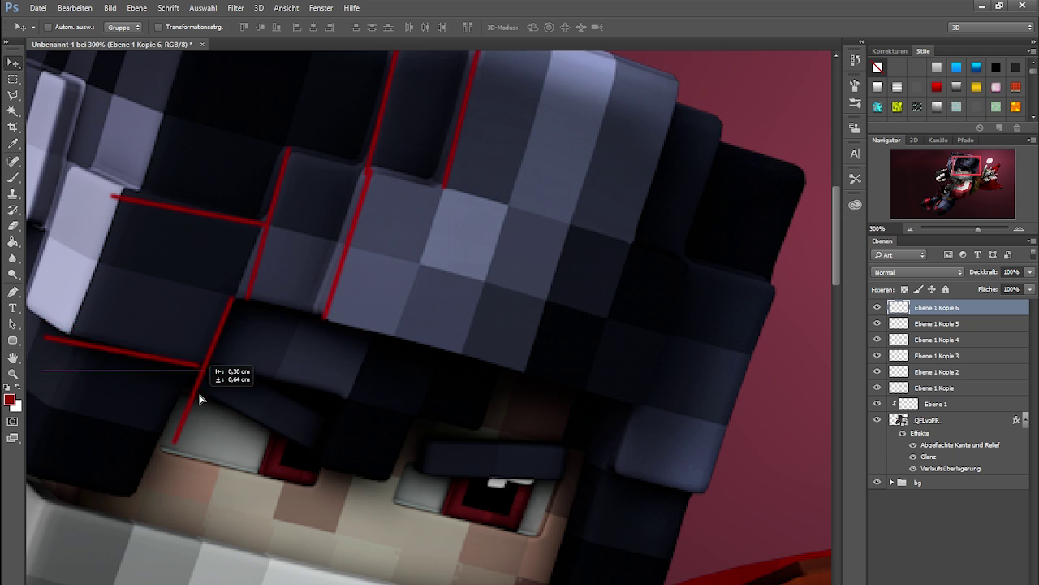
{"action": "scroll", "coordinate": [445, 536], "scroll_direction": "down", "scroll_amount": 1}
{"action": "scroll", "coordinate": [445, 537], "scroll_direction": "up", "scroll_amount": 3}
{"action": "key", "text": "ctrl+alt+t"}
{"action": "left_click_drag", "start_coordinate": [614, 325], "coordinate": [629, 162]}
{"action": "key", "text": "Return"}
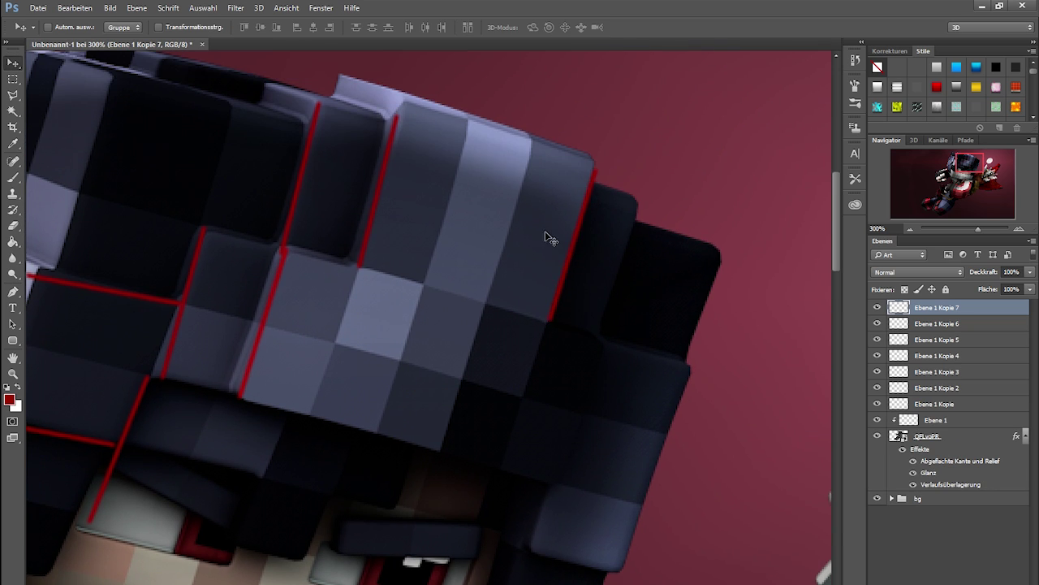
{"action": "key", "text": "ctrl+alt+t"}
{"action": "left_click_drag", "start_coordinate": [550, 234], "coordinate": [503, 312]}
{"action": "key", "text": "Return"}
{"action": "scroll", "coordinate": [494, 309], "scroll_direction": "down", "scroll_amount": 3}
Add more transformed line copies along the hair edges on the right side of the head
{"action": "key", "text": "ctrl+alt+t"}
{"action": "key", "text": "Return"}
{"action": "scroll", "coordinate": [656, 394], "scroll_direction": "down", "scroll_amount": 3}
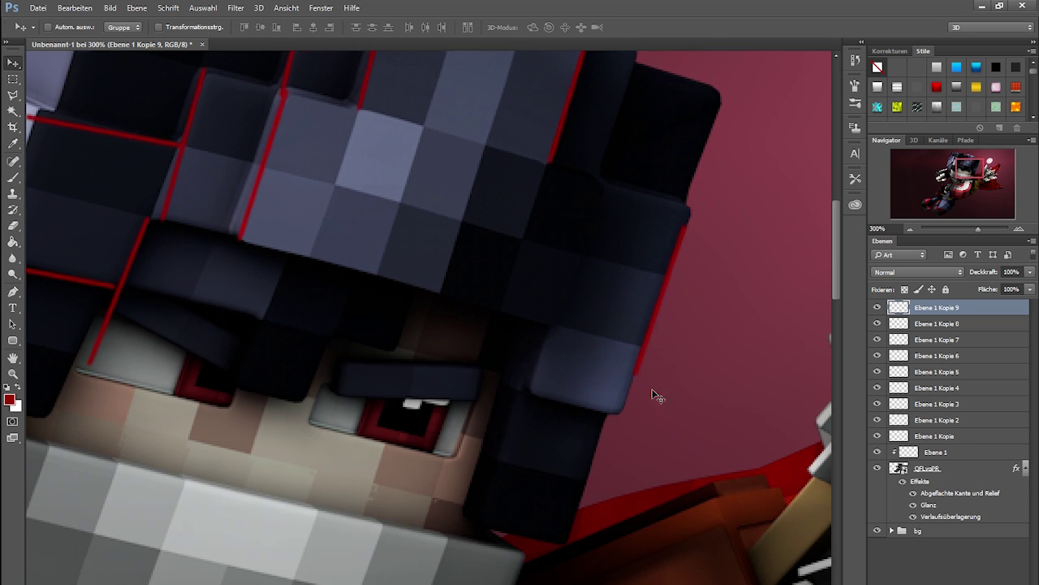
{"action": "left_click_drag", "start_coordinate": [597, 456], "coordinate": [603, 463]}
{"action": "scroll", "coordinate": [604, 462], "scroll_direction": "up", "scroll_amount": 3}
{"action": "key", "text": "ctrl+alt+t"}
{"action": "left_click_drag", "start_coordinate": [615, 395], "coordinate": [680, 225]}
{"action": "key", "text": "Return"}
{"action": "key", "text": "ctrl+alt+t"}
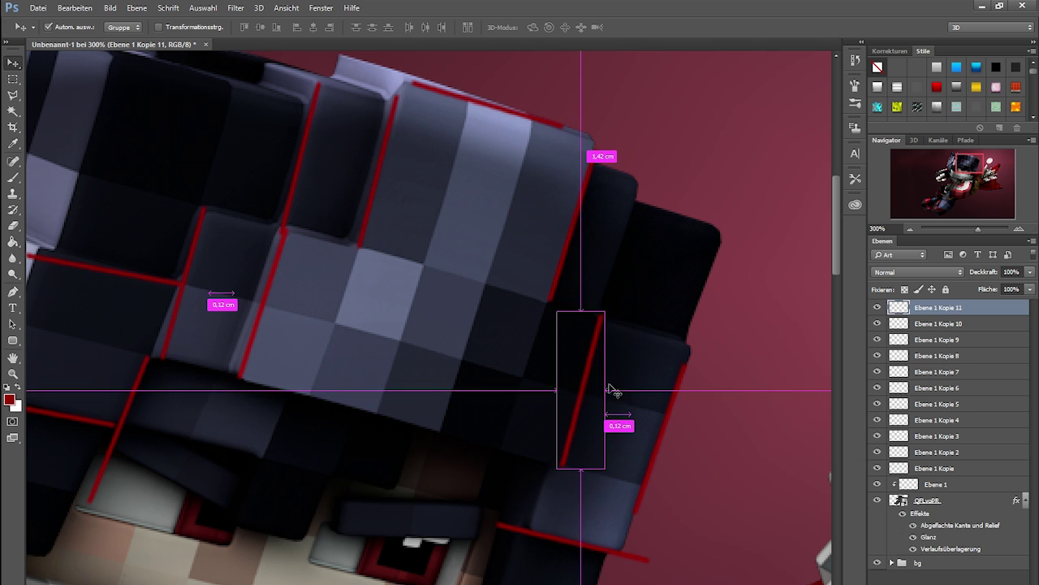
{"action": "mouse_move", "coordinate": [608, 390]}
{"action": "left_mouse_down"}
{"action": "mouse_move", "coordinate": [370, 319]}
{"action": "mouse_move", "coordinate": [484, 316]}
{"action": "left_mouse_up"}
{"action": "key", "text": "Return"}
Try a short line copy near the eye, undo it, and zoom out to see the head
{"action": "scroll", "coordinate": [487, 350], "scroll_direction": "down", "scroll_amount": 3}
{"action": "key", "text": "ctrl+alt+t"}
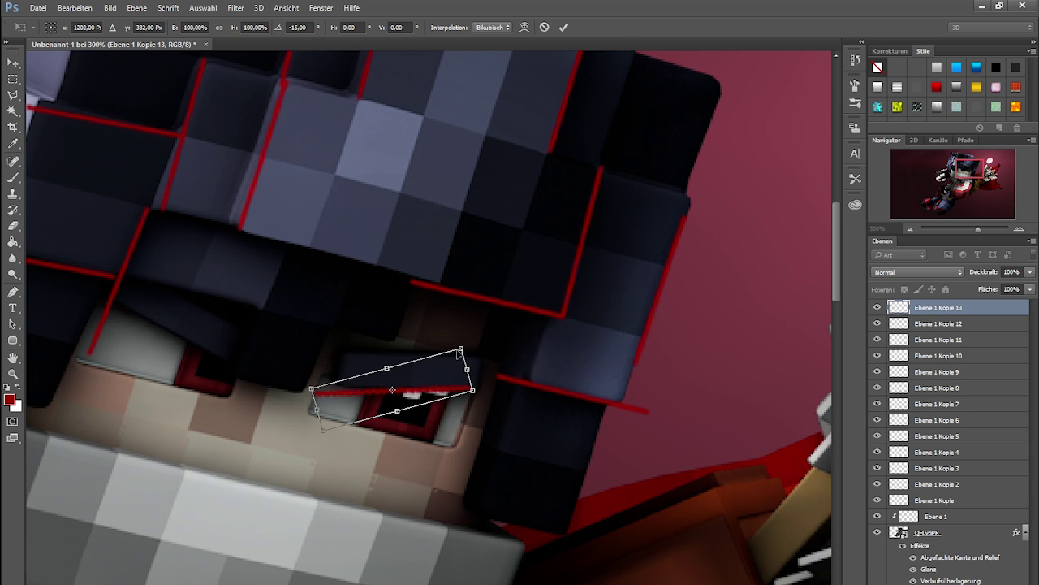
{"action": "left_click_drag", "start_coordinate": [498, 422], "coordinate": [480, 422]}
{"action": "key", "text": "Return"}
{"action": "key", "text": "b"}
{"action": "key", "text": "ctrl+z"}
{"action": "left_click_drag", "start_coordinate": [979, 229], "coordinate": [974, 229]}
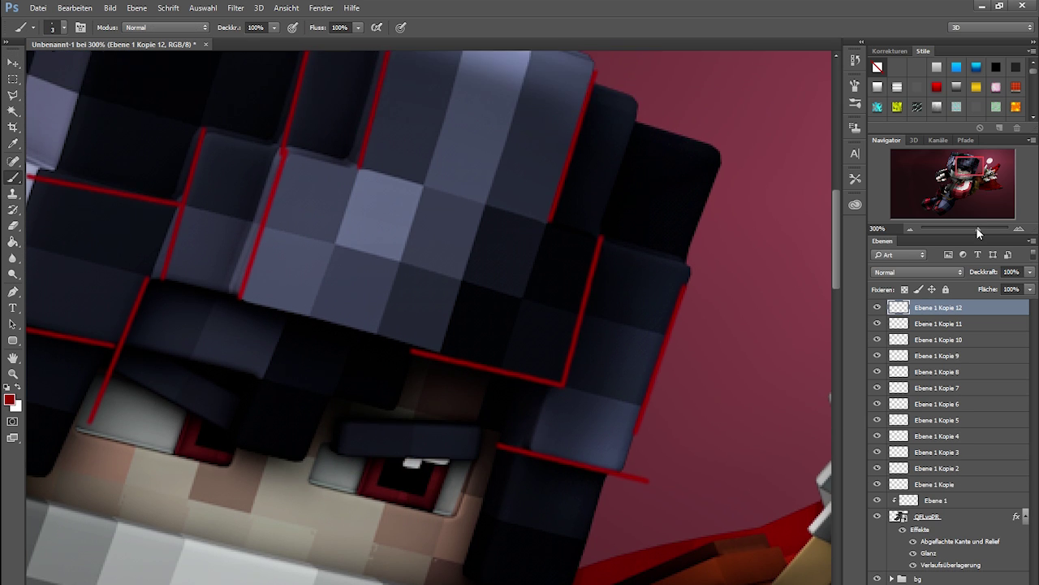
Merge the selected line copies into one layer and shrink the eraser size
{"action": "left_click", "coordinate": [941, 485], "text": "shift"}
{"action": "key", "text": "ctrl+e"}
{"action": "right_click", "coordinate": [934, 323]}
{"action": "scroll", "coordinate": [122, 102], "scroll_direction": "up", "scroll_amount": 3}
{"action": "key", "text": "e"}
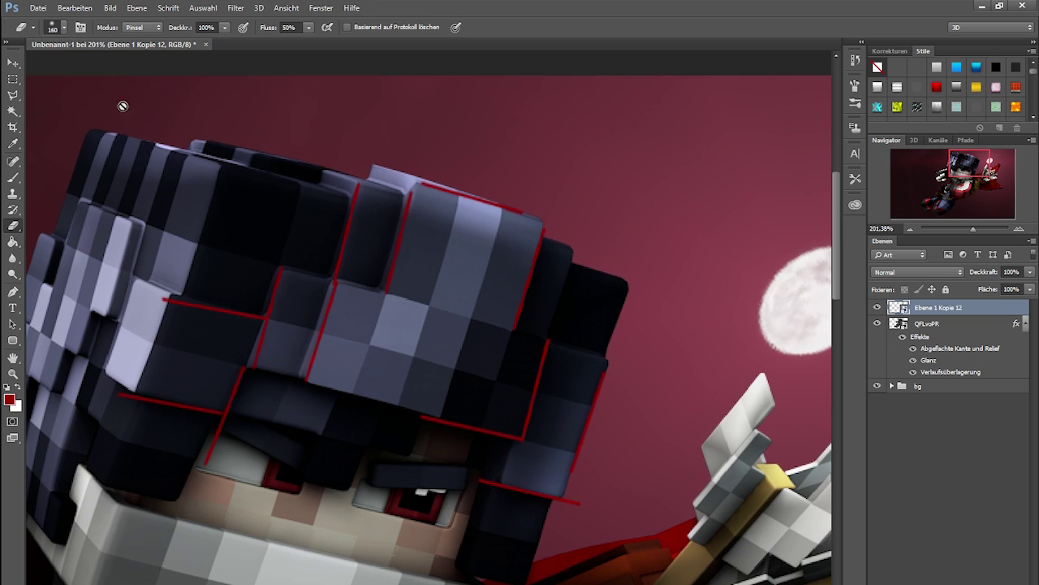
{"action": "right_click", "coordinate": [122, 75]}
{"action": "key", "text": "Return"}
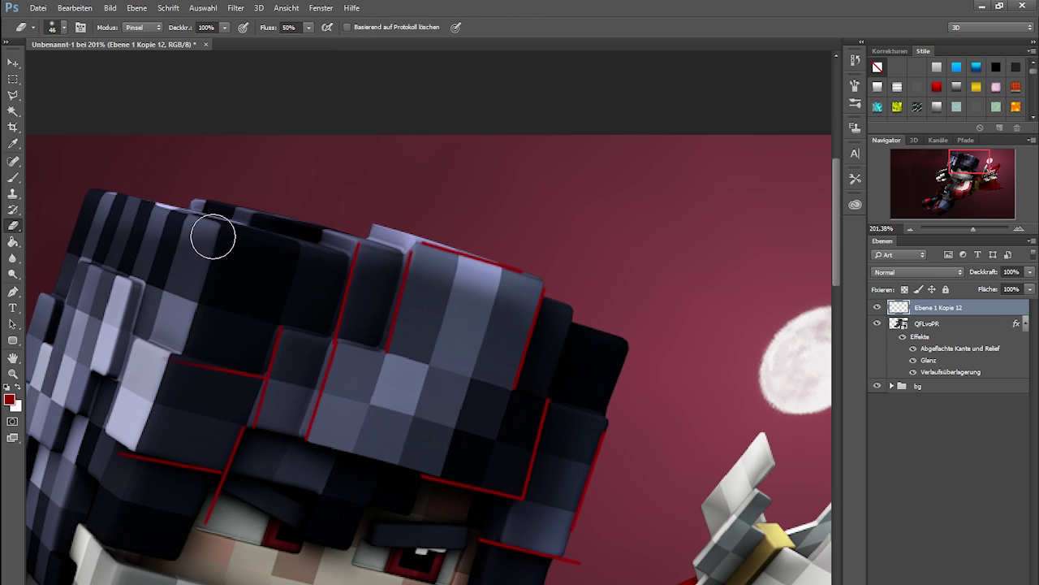
Zoom in on the hair blocks with the Eraser ready
{"action": "key", "text": "z"}
{"action": "left_click", "coordinate": [327, 384]}
{"action": "left_click", "coordinate": [327, 383]}
{"action": "key", "text": "e"}
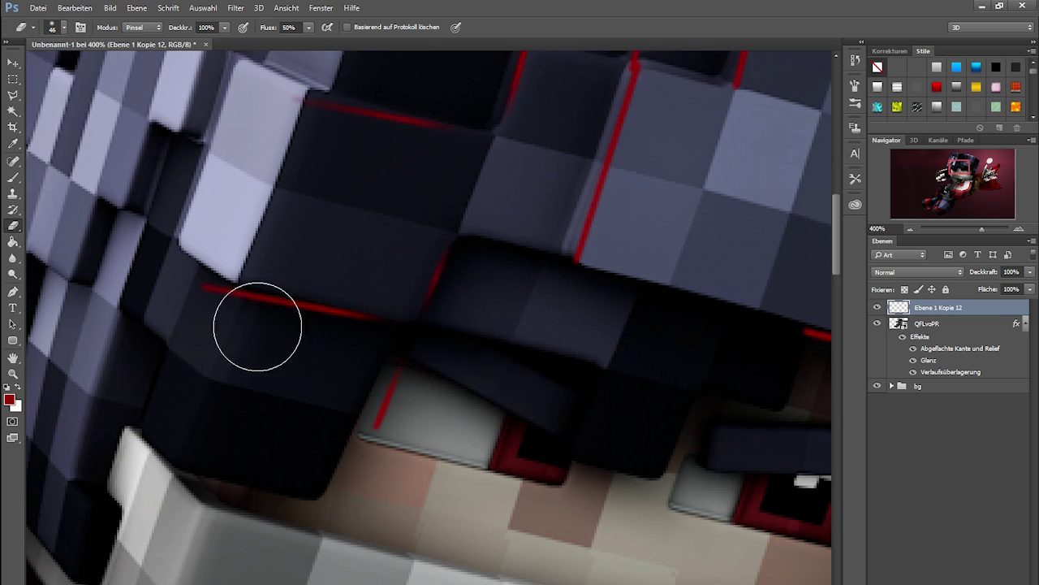
{"action": "scroll", "coordinate": [255, 325], "scroll_direction": "up", "scroll_amount": 3}
{"action": "scroll", "coordinate": [520, 454], "scroll_direction": "right", "scroll_amount": 3}
{"action": "scroll", "coordinate": [751, 375], "scroll_direction": "up", "scroll_amount": 3}
{"action": "scroll", "coordinate": [593, 273], "scroll_direction": "up", "scroll_amount": 1}
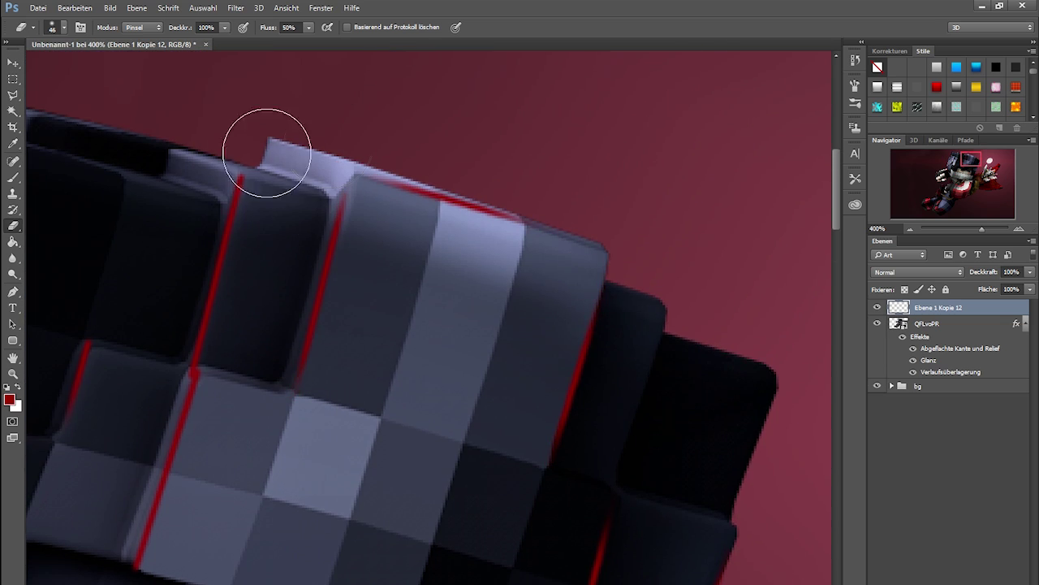
Zoom closer on the fringe and place new red line copies along and under it
{"action": "key", "text": "z"}
{"action": "left_click", "coordinate": [357, 436]}
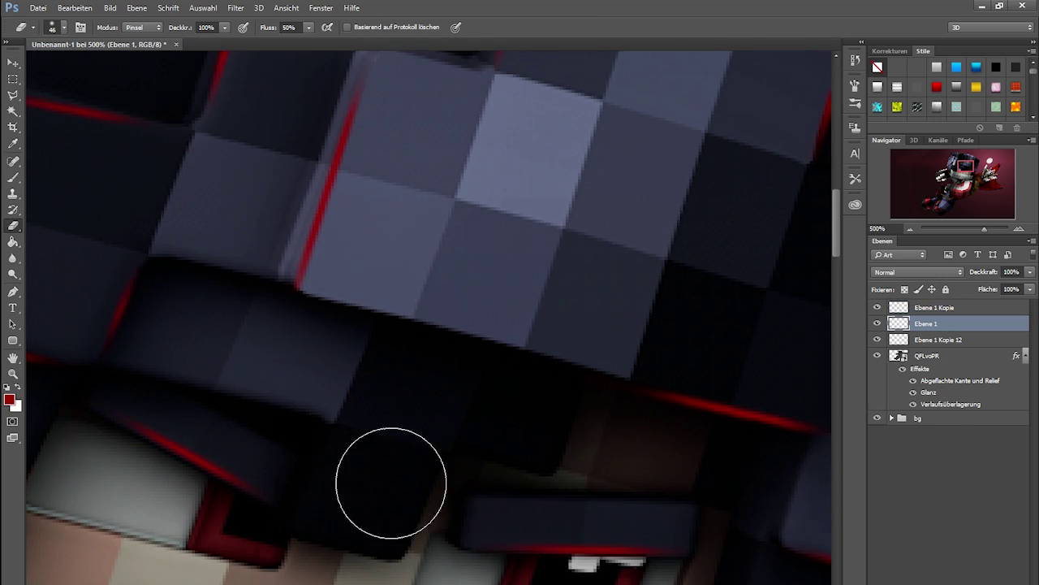
{"action": "left_click_drag", "start_coordinate": [390, 480], "coordinate": [621, 414]}
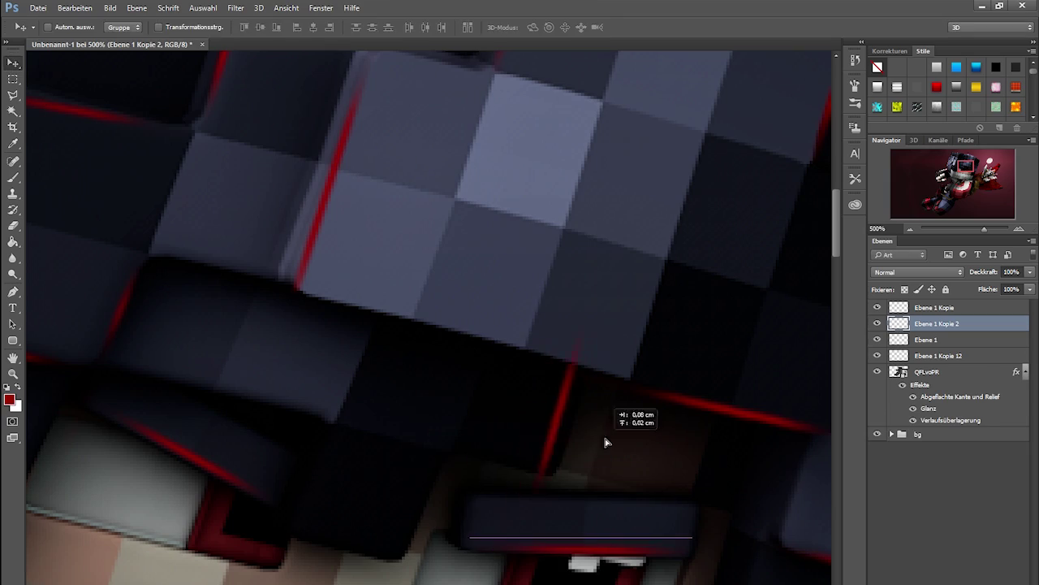
{"action": "left_click", "coordinate": [583, 306]}
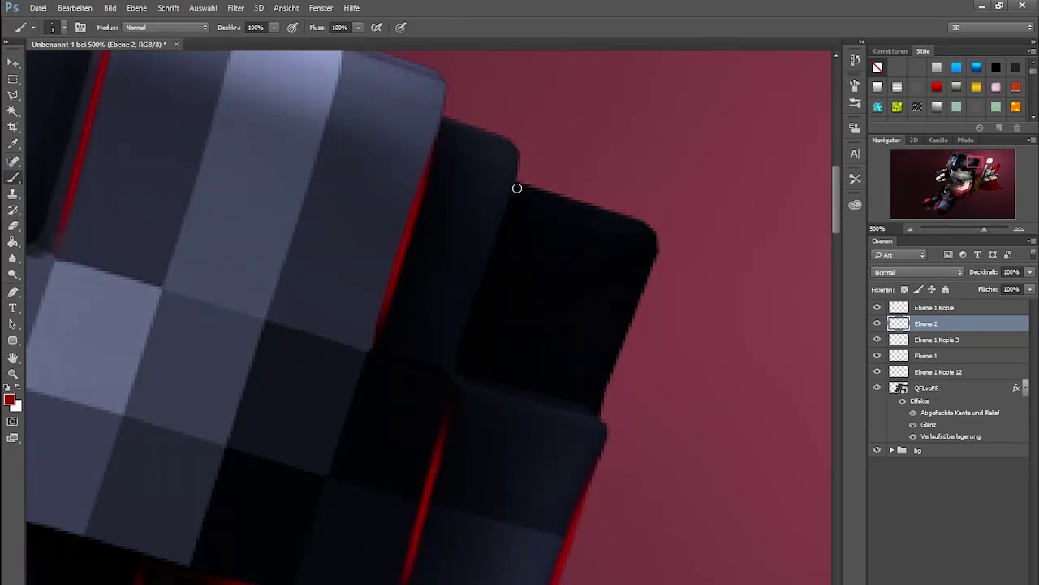
Paint red lines along the outer right hair blocks and merge the line layers
{"action": "mouse_move", "coordinate": [519, 146]}
{"action": "left_mouse_down"}
{"action": "mouse_move", "coordinate": [451, 375]}
{"action": "mouse_move", "coordinate": [714, 429]}
{"action": "left_mouse_up"}
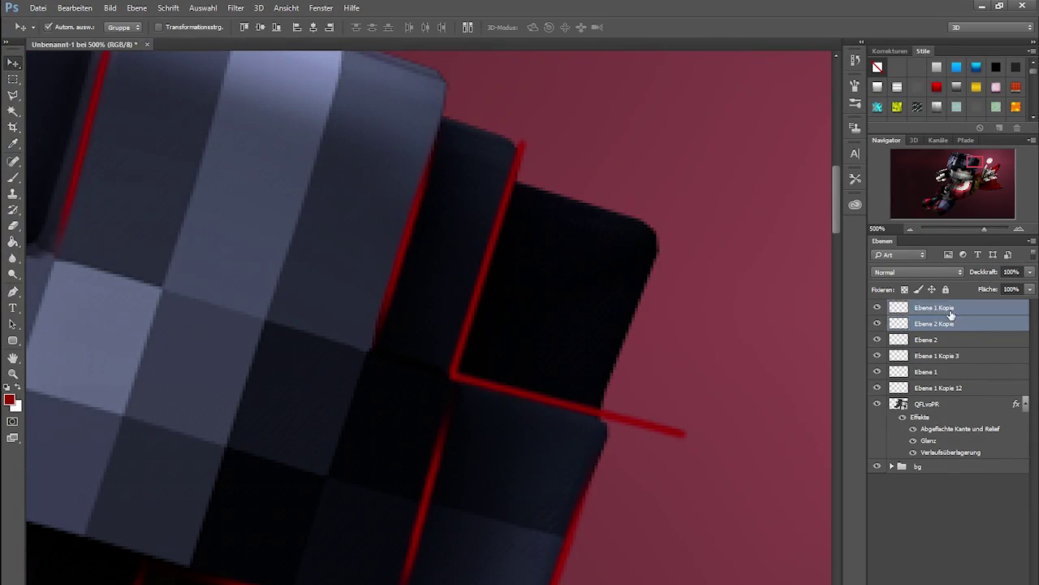
{"action": "key", "text": "ctrl+e"}
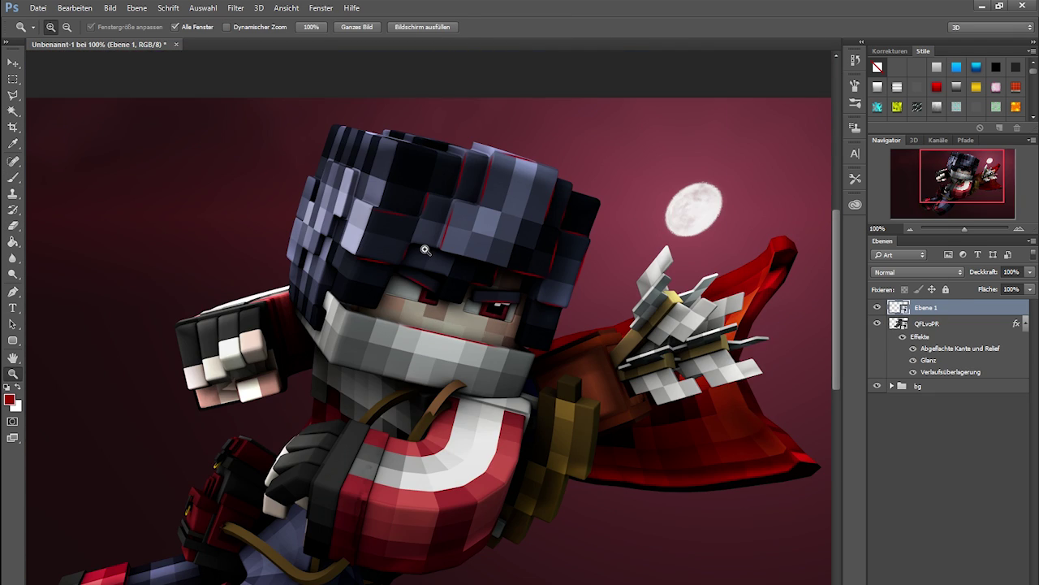
{"action": "left_click", "coordinate": [425, 249]}
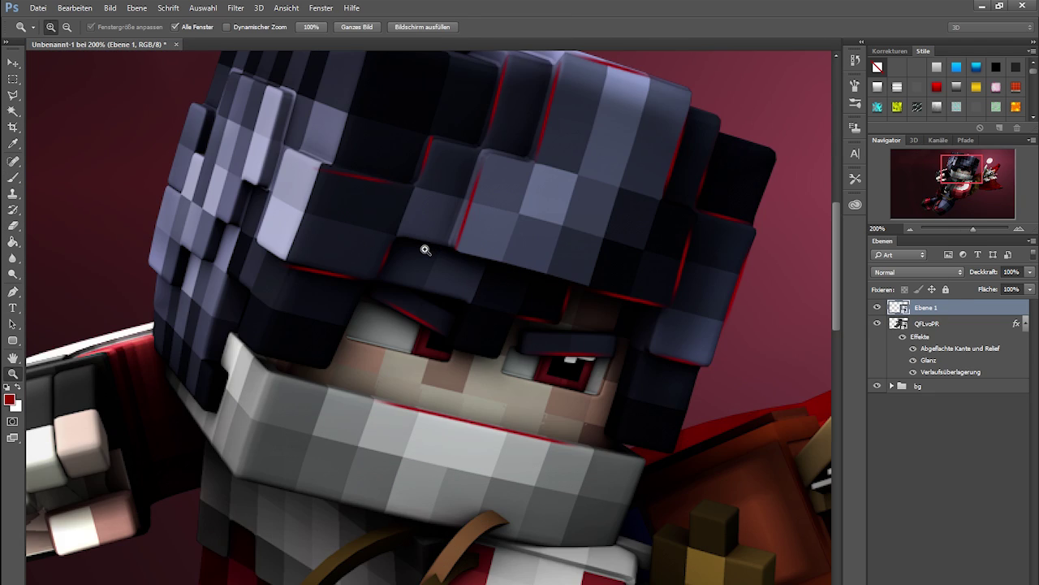
{"action": "left_click", "coordinate": [425, 248]}
Rasterize the merged line layer via the Eraser, then zoom out to show the whole character
{"action": "left_click", "coordinate": [14, 227]}
{"action": "left_click", "coordinate": [466, 253]}
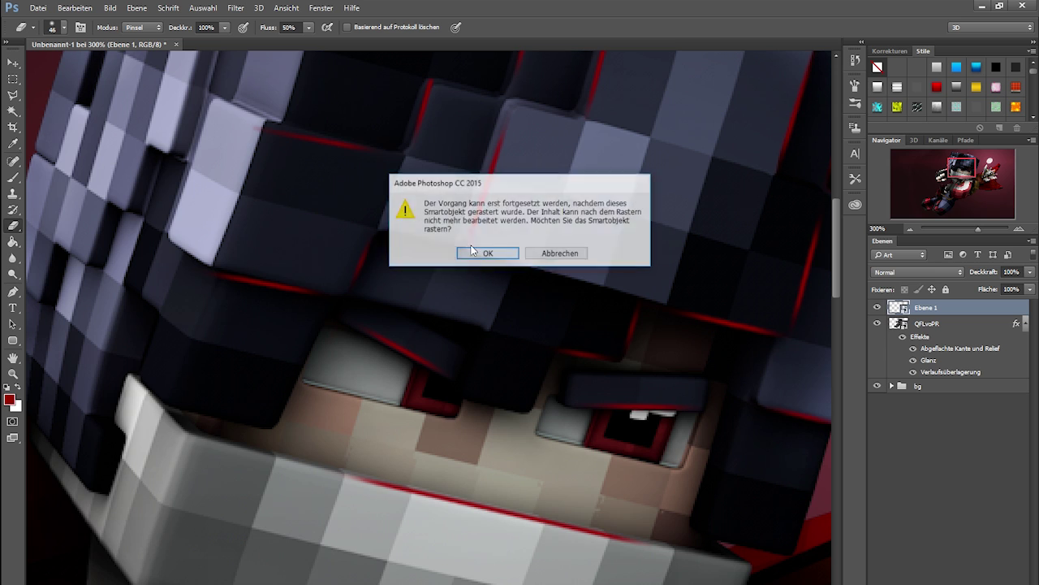
{"action": "left_click", "coordinate": [473, 248]}
{"action": "key", "text": "z"}
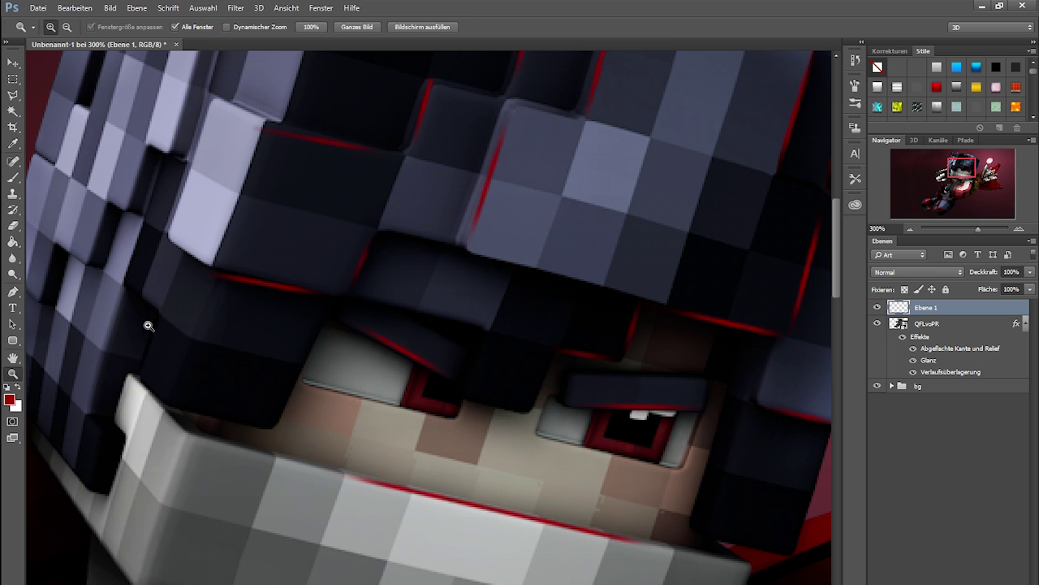
{"action": "right_click", "coordinate": [534, 185]}
{"action": "left_click", "coordinate": [581, 268]}
{"action": "right_click", "coordinate": [574, 263]}
{"action": "left_click", "coordinate": [601, 343]}
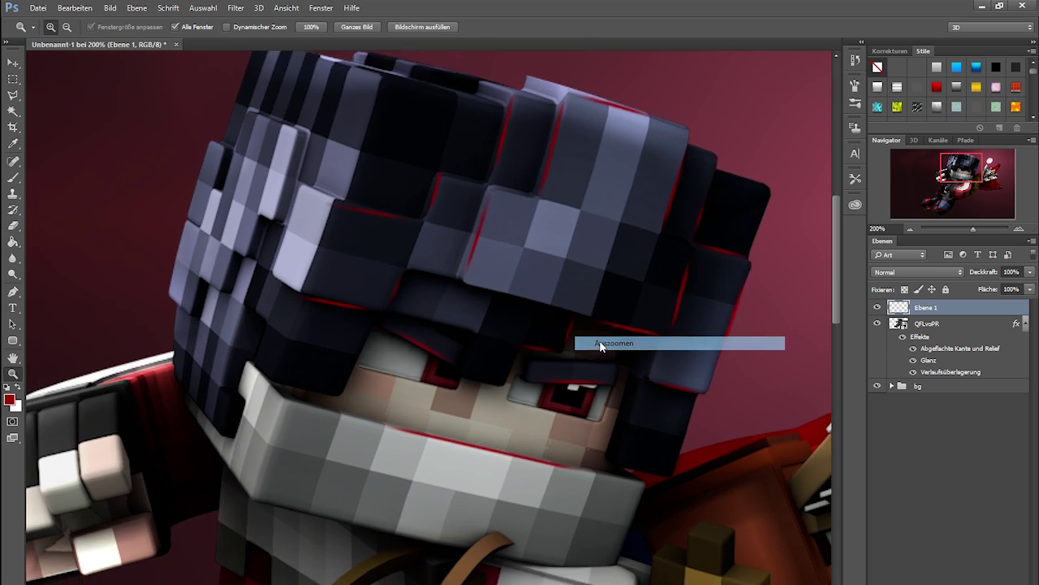
Give Ebene 1 a bevel with 174% depth plus Glanz and Verlaufsüberlagerung effects
{"action": "double_click", "coordinate": [976, 306]}
{"action": "mouse_move", "coordinate": [626, 204]}
{"action": "left_mouse_down"}
{"action": "mouse_move", "coordinate": [752, 205]}
{"action": "mouse_move", "coordinate": [630, 196]}
{"action": "left_mouse_up"}
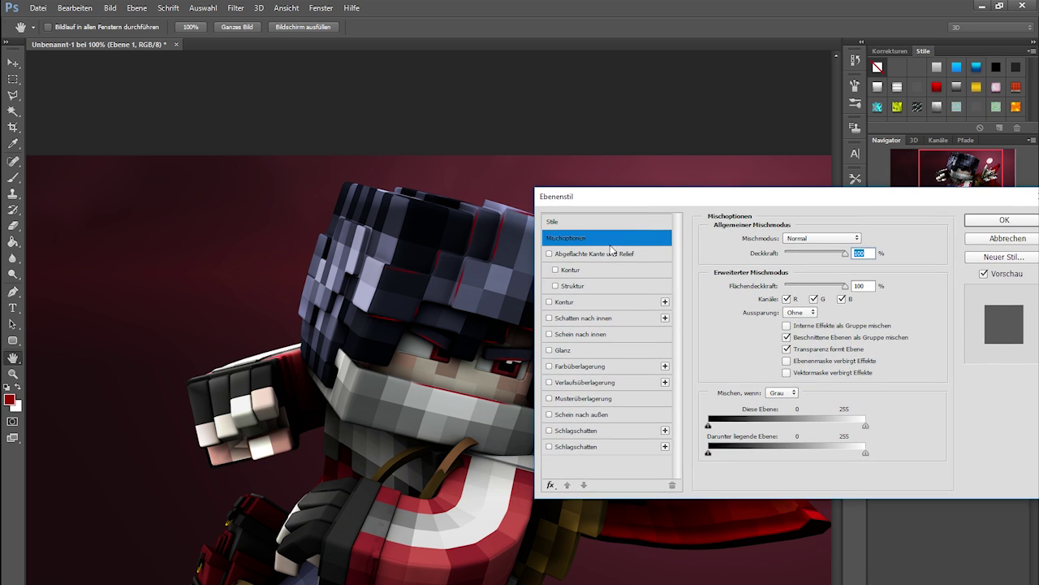
{"action": "left_click", "coordinate": [594, 255]}
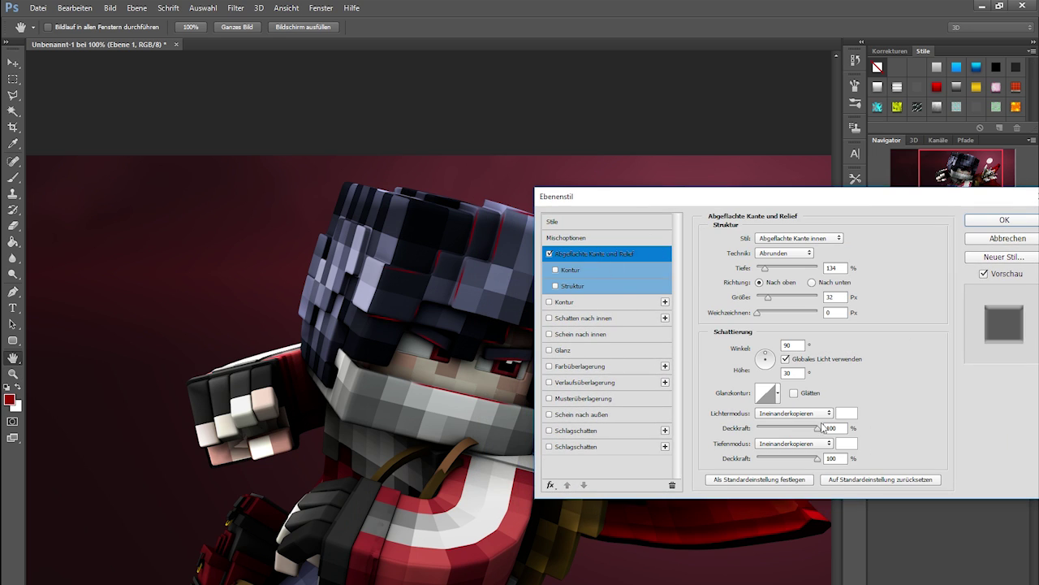
{"action": "left_click_drag", "start_coordinate": [763, 270], "coordinate": [768, 270]}
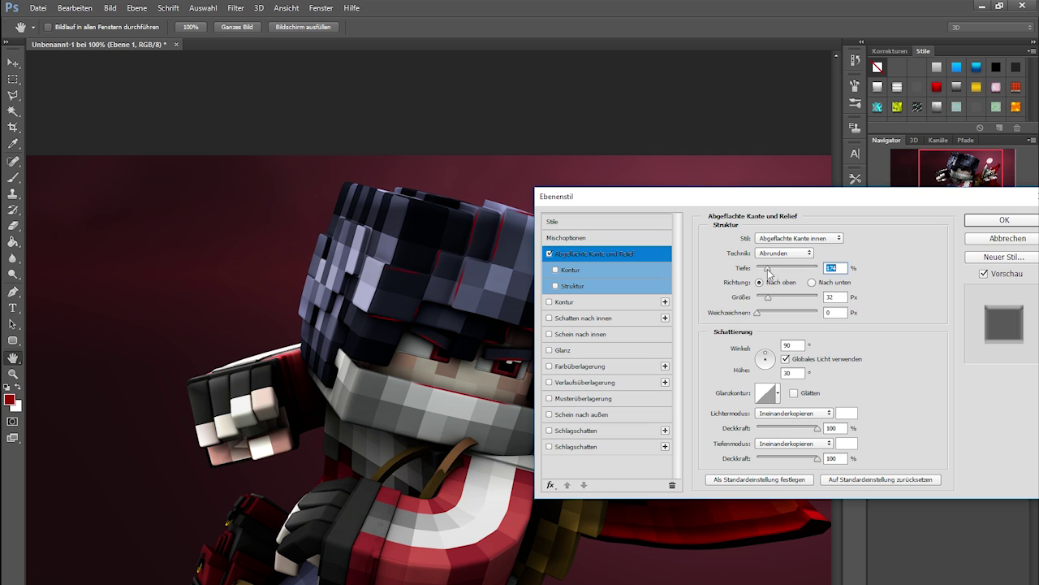
{"action": "left_click", "coordinate": [593, 354]}
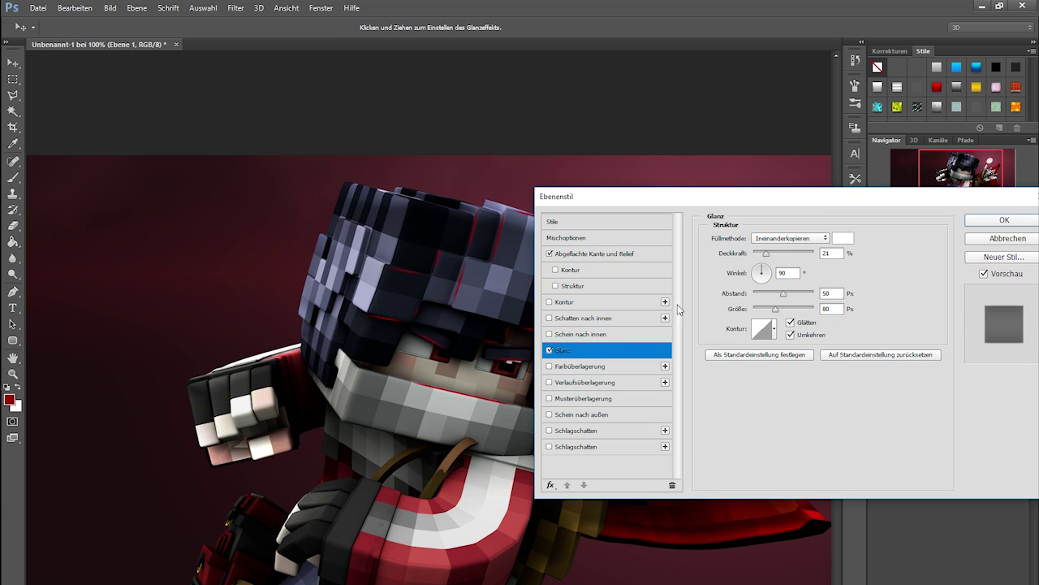
{"action": "left_click", "coordinate": [569, 367]}
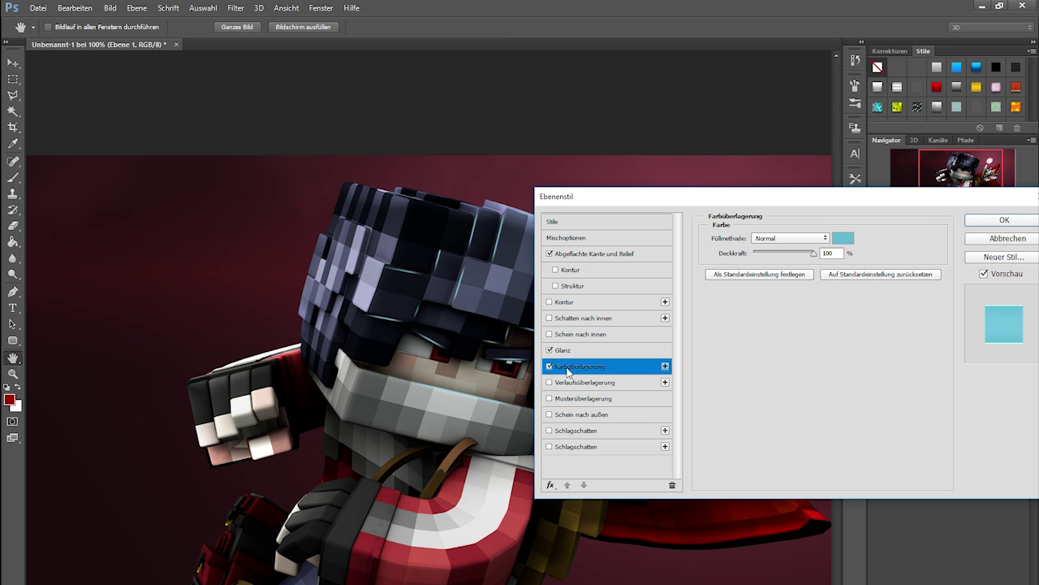
{"action": "left_click", "coordinate": [550, 366]}
{"action": "left_click", "coordinate": [558, 384]}
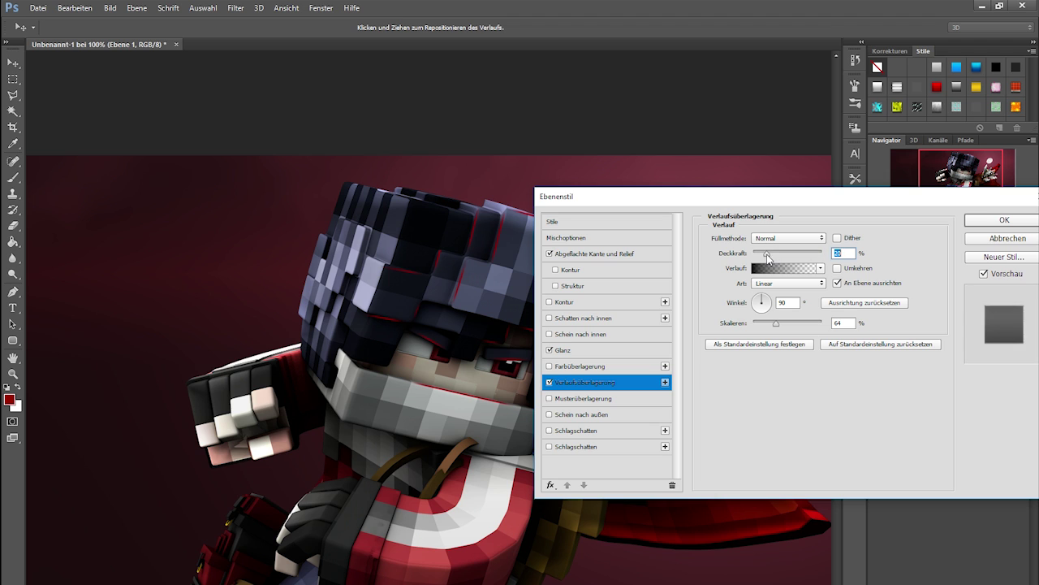
{"action": "key", "text": "Return"}
{"action": "key", "text": "z"}
{"action": "right_click", "coordinate": [541, 240]}
Zoom in to 200% on the character's blocky hair
{"action": "left_click", "coordinate": [569, 304]}
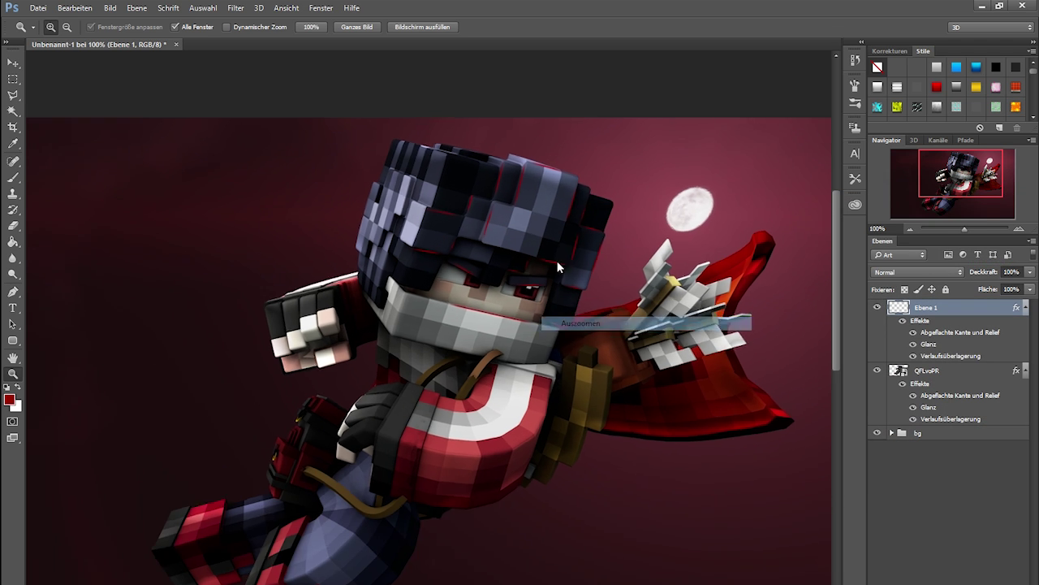
{"action": "right_click", "coordinate": [540, 255]}
{"action": "left_click", "coordinate": [581, 339]}
{"action": "left_click", "coordinate": [581, 339]}
{"action": "left_click", "coordinate": [554, 280]}
{"action": "left_click", "coordinate": [555, 280]}
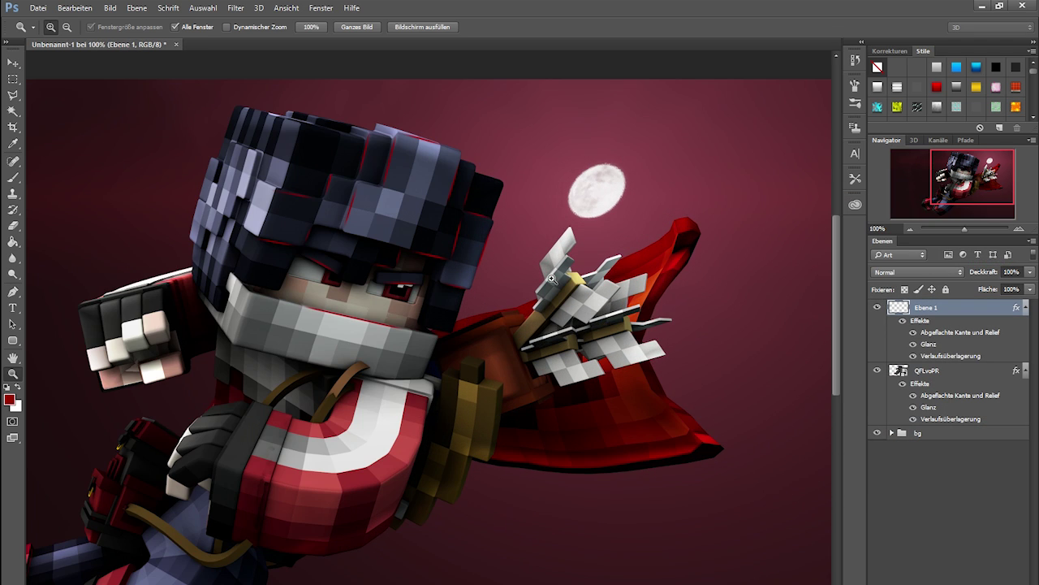
{"action": "left_click", "coordinate": [308, 243]}
Step the zoom through 100% and back out to fit the whole image in the window
{"action": "right_click", "coordinate": [393, 227]}
{"action": "left_click", "coordinate": [430, 303]}
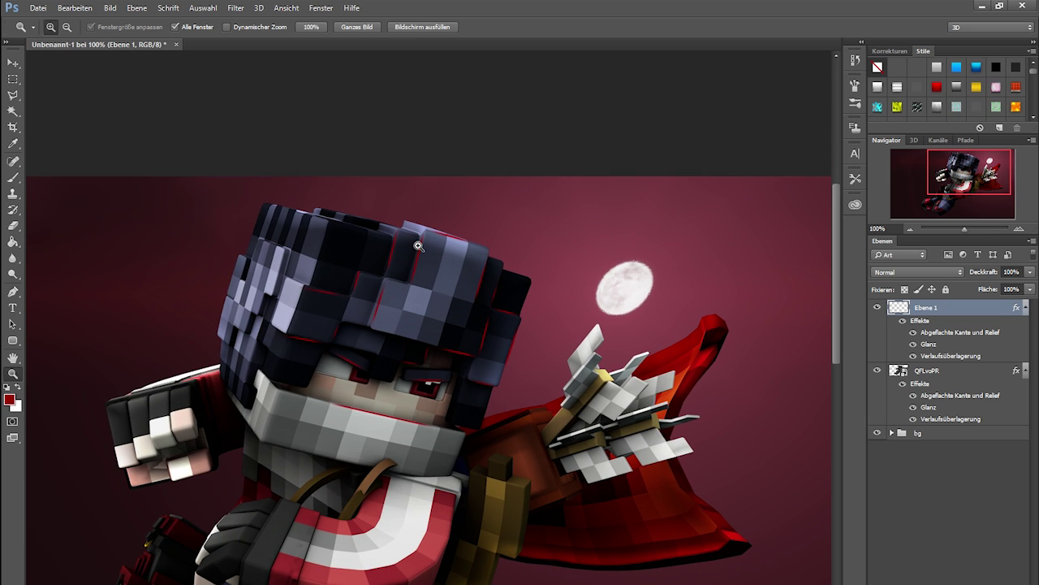
{"action": "right_click", "coordinate": [419, 249]}
{"action": "left_click", "coordinate": [451, 327]}
{"action": "right_click", "coordinate": [625, 248]}
{"action": "left_click", "coordinate": [657, 328]}
{"action": "right_click", "coordinate": [557, 276]}
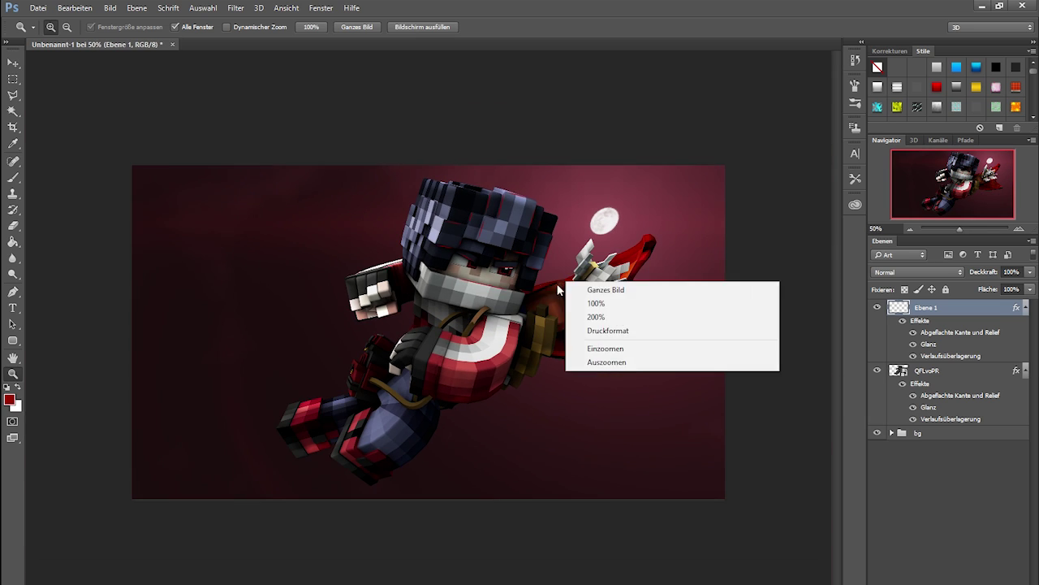
{"action": "left_click", "coordinate": [585, 285]}
{"action": "right_click", "coordinate": [601, 234]}
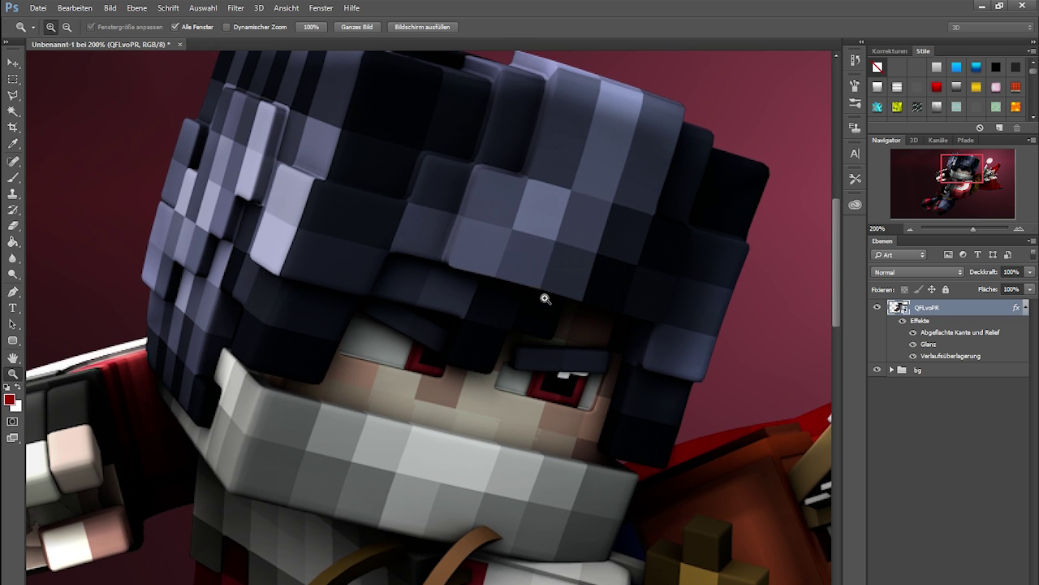
{"action": "scroll", "coordinate": [548, 273], "scroll_direction": "up", "scroll_amount": 2}
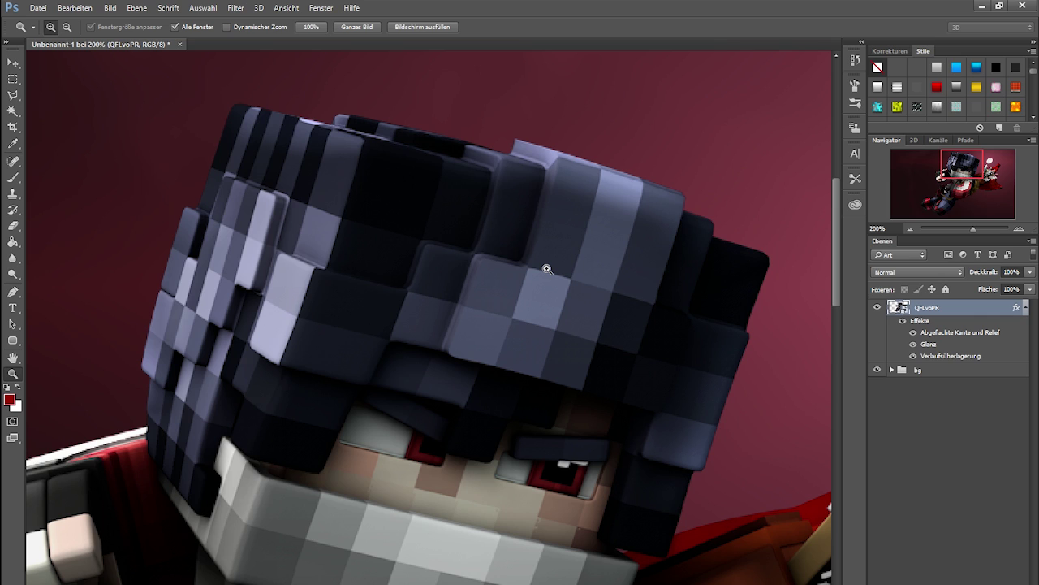
Create a new empty layer and clip it to the character layer QFLvoPR
{"action": "key", "text": "ctrl+shift+alt+n"}
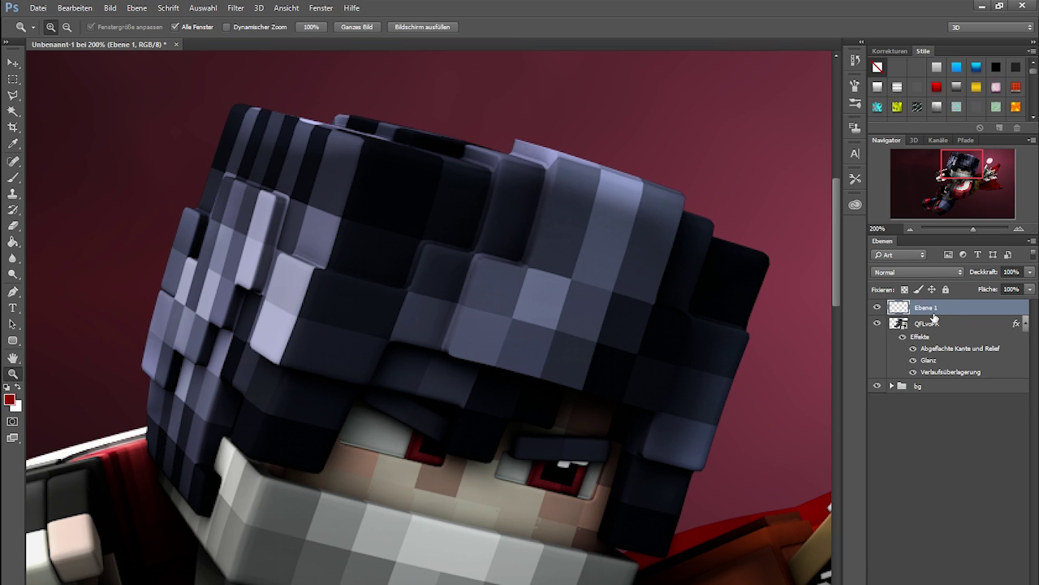
{"action": "right_click", "coordinate": [942, 307]}
{"action": "left_click", "coordinate": [825, 286]}
Zoom to 400% on the hair edge and set a 3 px hard brush
{"action": "left_click", "coordinate": [494, 232]}
{"action": "left_click", "coordinate": [594, 304]}
{"action": "key", "text": "b"}
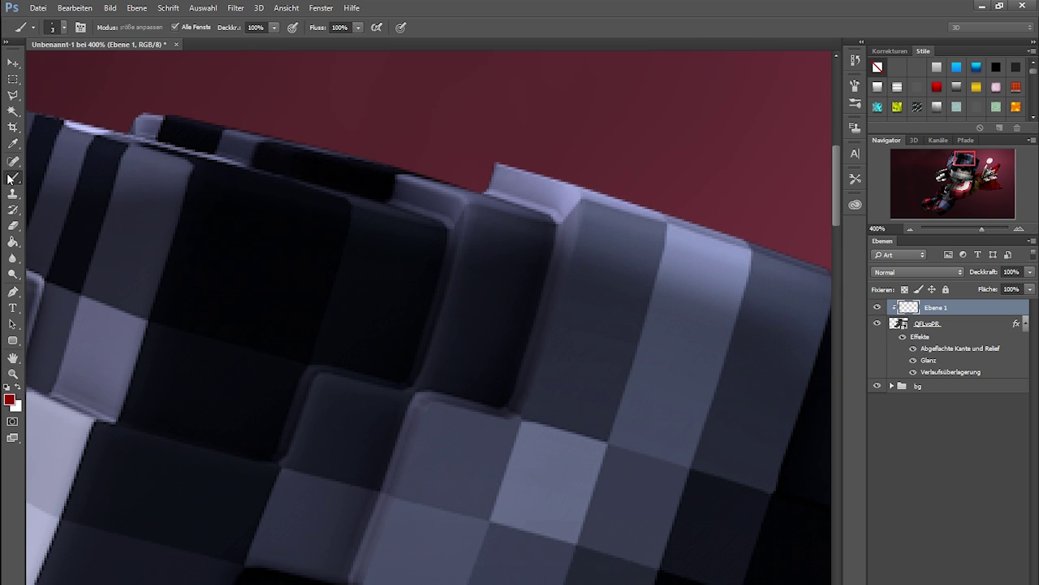
{"action": "left_click", "coordinate": [63, 28]}
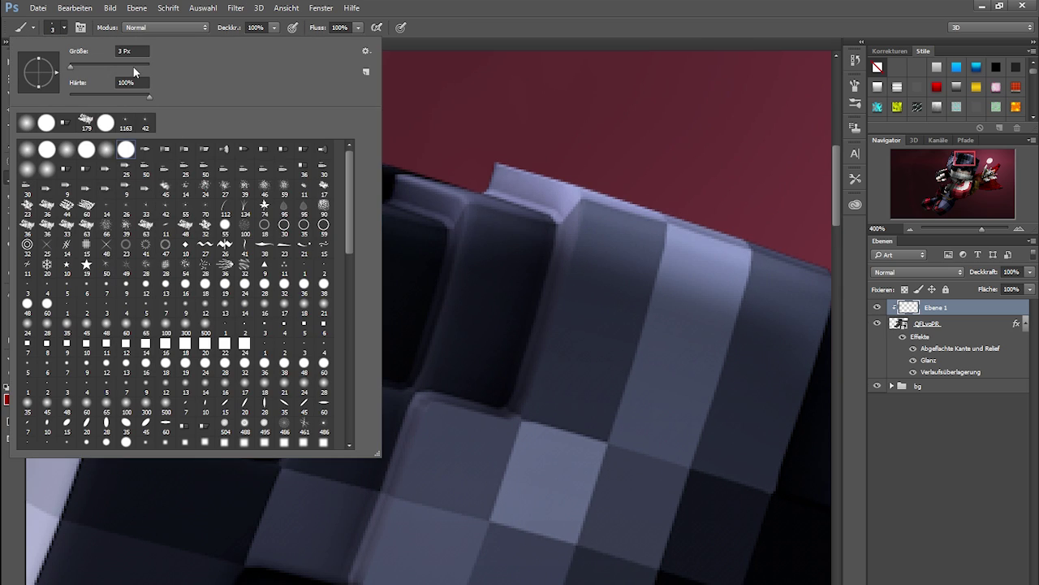
{"action": "key", "text": "Escape"}
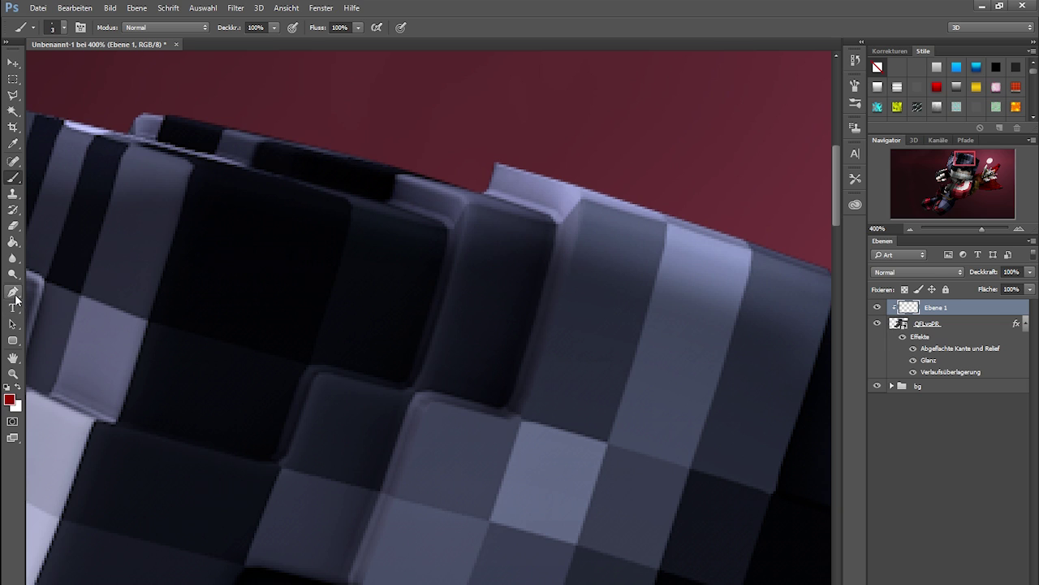
{"action": "left_click", "coordinate": [16, 298]}
Trace a pen path with curved and corner points along the hair-block edges
{"action": "left_click", "coordinate": [7, 300]}
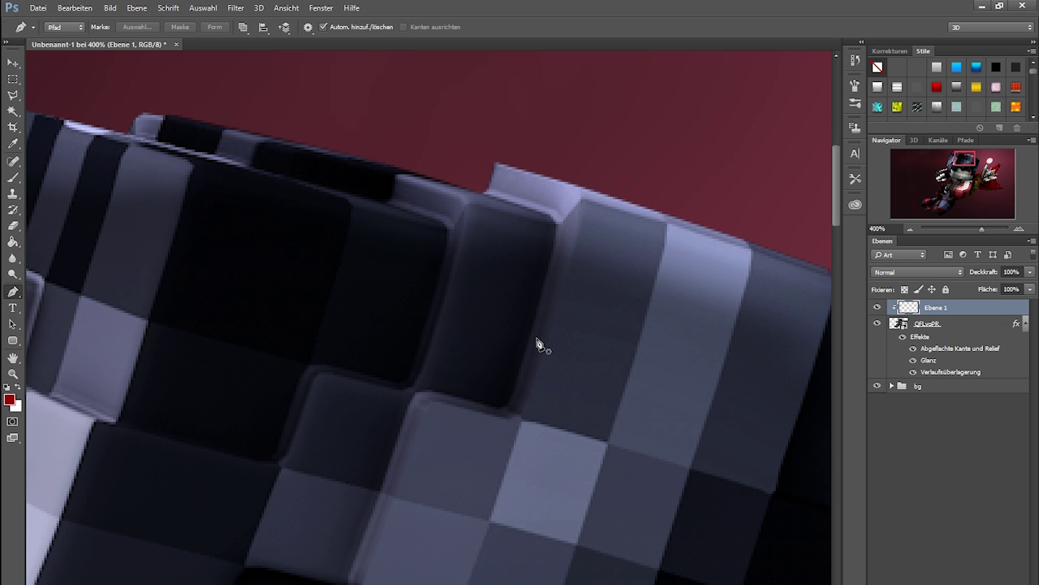
{"action": "scroll", "coordinate": [536, 343], "scroll_direction": "up", "scroll_amount": 2}
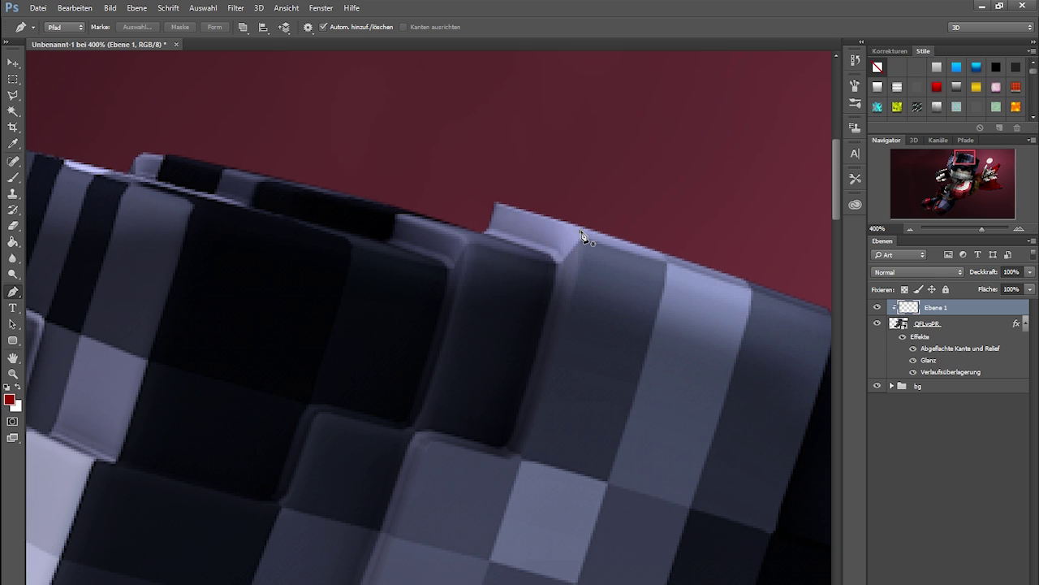
{"action": "mouse_move", "coordinate": [519, 461]}
{"action": "left_mouse_down"}
{"action": "mouse_move", "coordinate": [504, 468]}
{"action": "mouse_move", "coordinate": [476, 542]}
{"action": "left_mouse_up"}
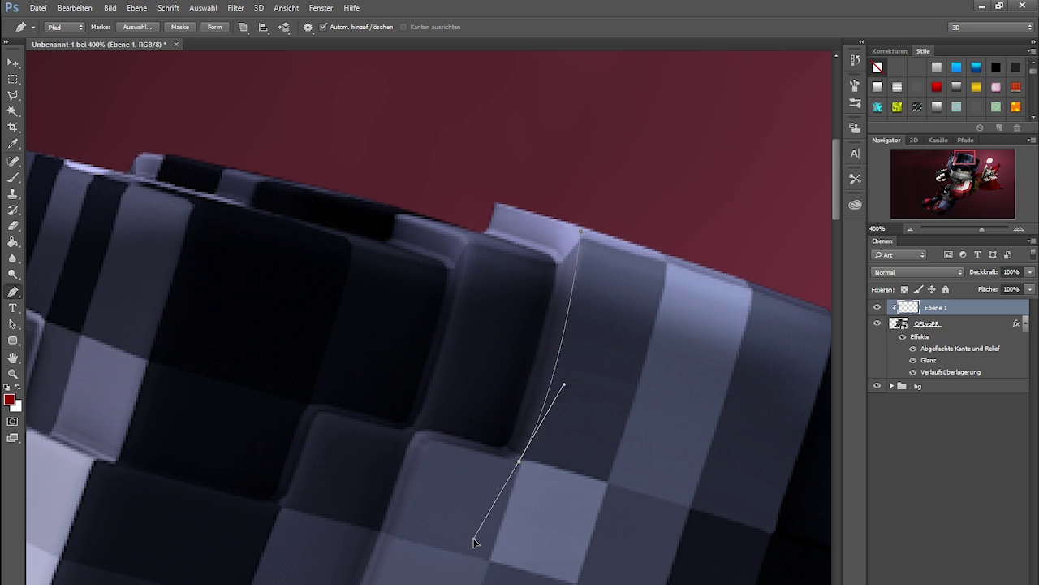
{"action": "left_click", "coordinate": [519, 463], "text": "alt"}
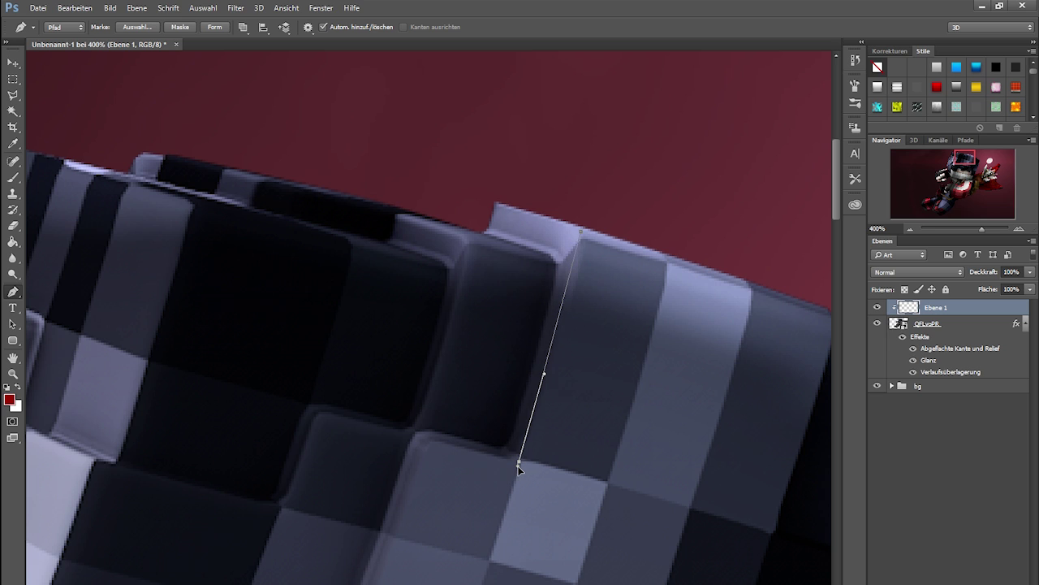
{"action": "left_click", "coordinate": [427, 444]}
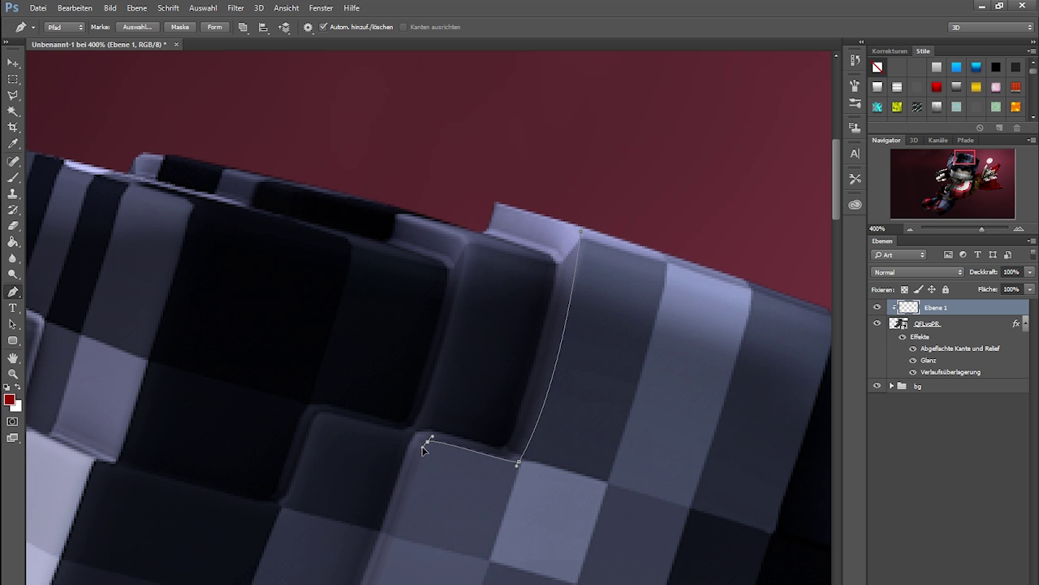
{"action": "scroll", "coordinate": [420, 462], "scroll_direction": "down", "scroll_amount": 2}
{"action": "scroll", "coordinate": [406, 470], "scroll_direction": "down", "scroll_amount": 3}
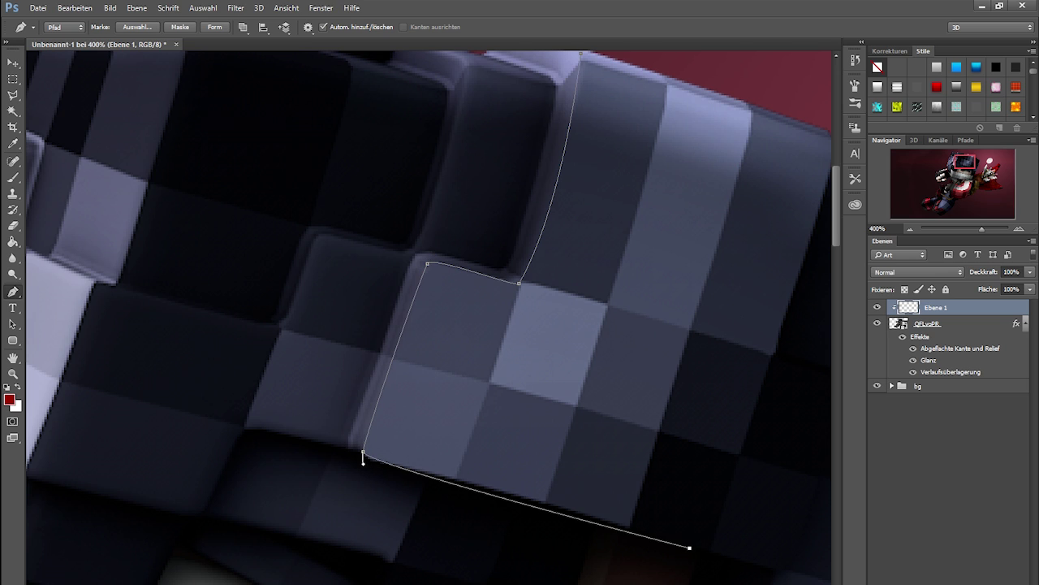
{"action": "scroll", "coordinate": [428, 316], "scroll_direction": "right", "scroll_amount": 2}
{"action": "scroll", "coordinate": [428, 317], "scroll_direction": "right", "scroll_amount": 4}
{"action": "scroll", "coordinate": [428, 317], "scroll_direction": "down", "scroll_amount": 2}
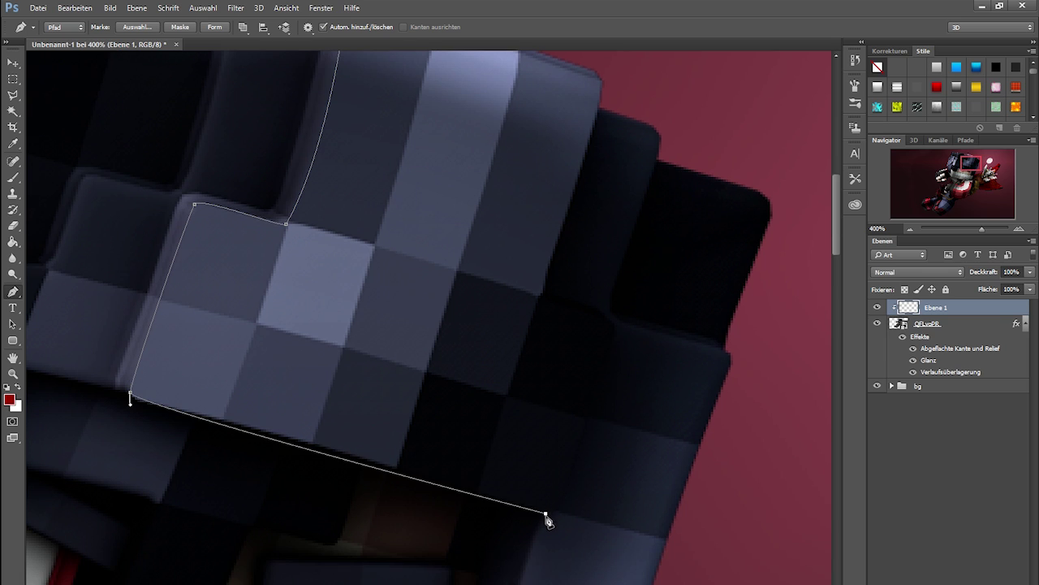
{"action": "left_click_drag", "start_coordinate": [545, 514], "coordinate": [634, 561]}
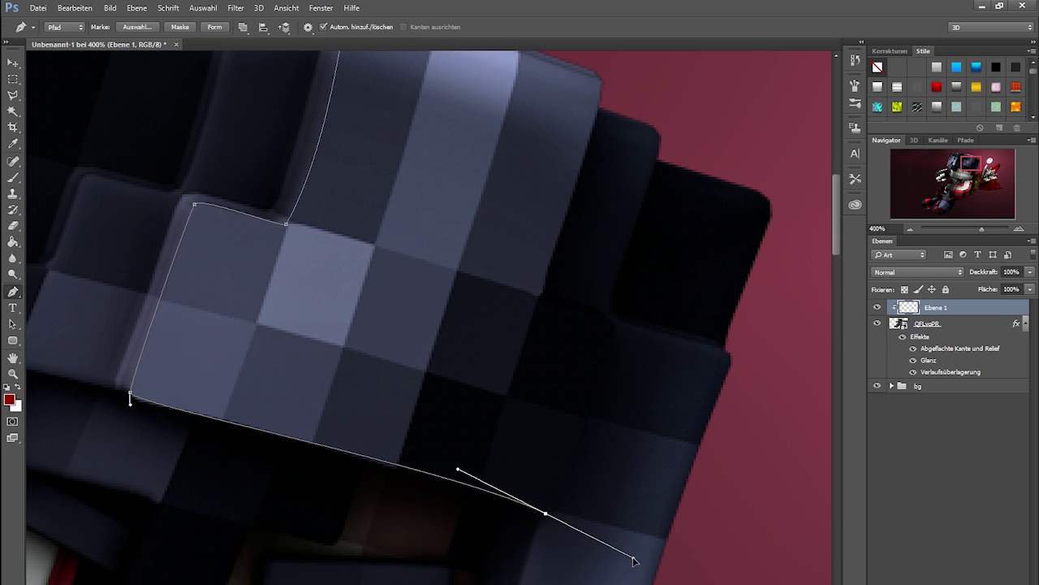
{"action": "scroll", "coordinate": [433, 318], "scroll_direction": "up", "scroll_amount": 2}
{"action": "scroll", "coordinate": [420, 304], "scroll_direction": "up", "scroll_amount": 1}
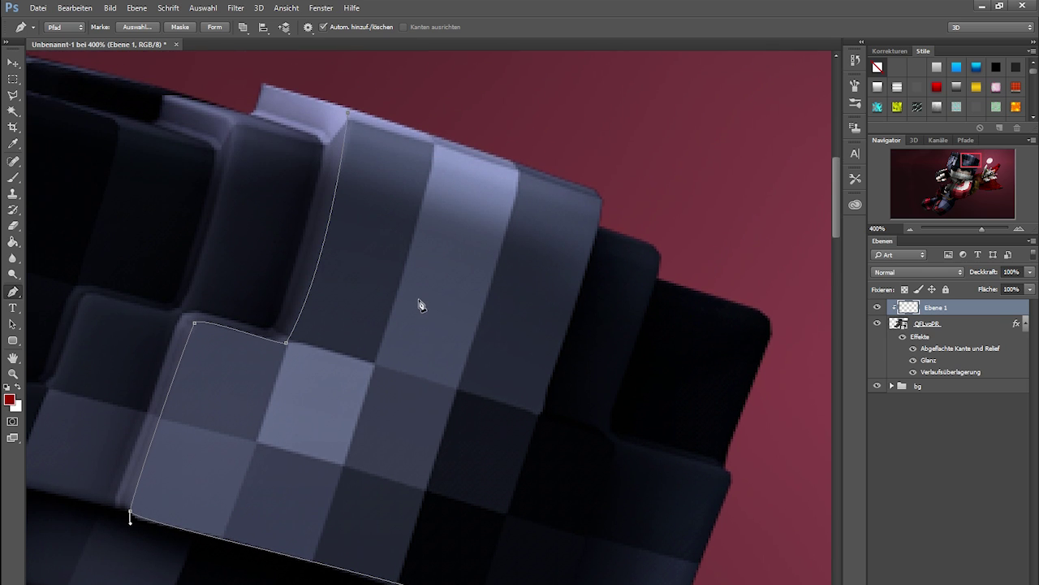
Stroke the path in red with the Brush via Pfadkontur füllen and hide the path outline
{"action": "right_click", "coordinate": [383, 249]}
{"action": "key", "text": "Escape"}
{"action": "scroll", "coordinate": [333, 310], "scroll_direction": "down", "scroll_amount": 1}
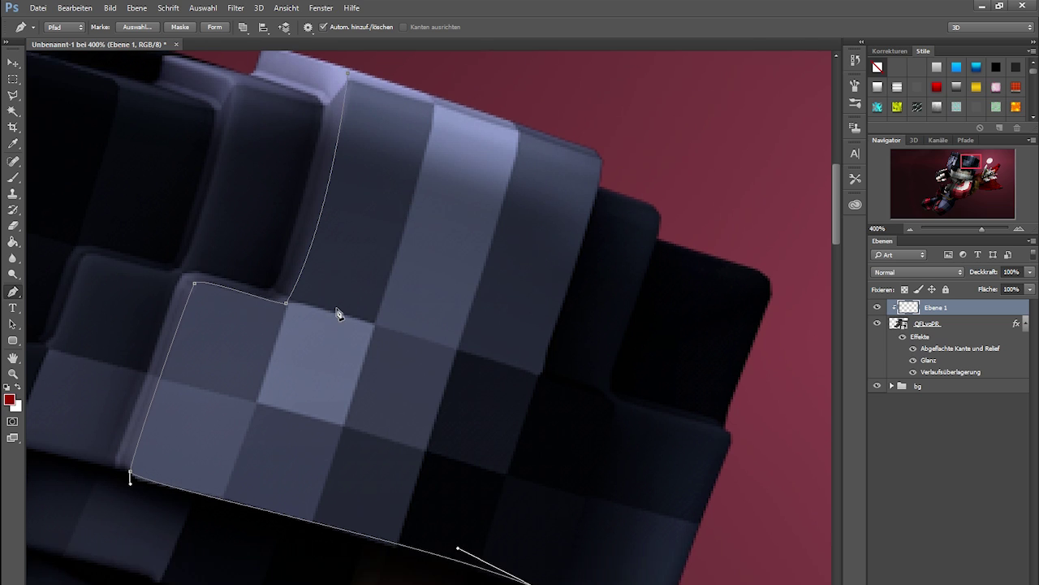
{"action": "scroll", "coordinate": [344, 317], "scroll_direction": "up", "scroll_amount": 1}
{"action": "scroll", "coordinate": [349, 314], "scroll_direction": "down", "scroll_amount": 1}
{"action": "right_click", "coordinate": [381, 209]}
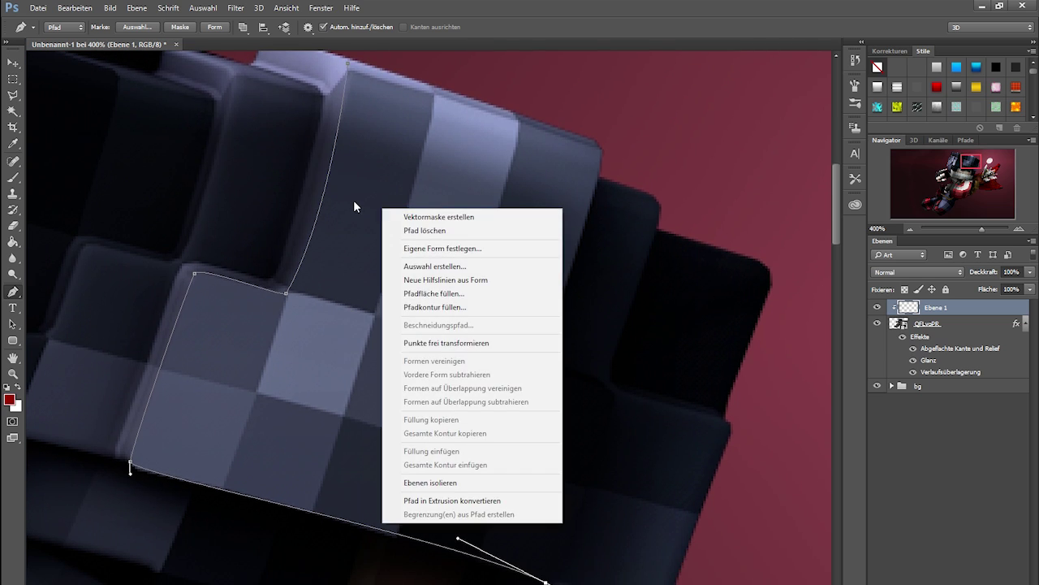
{"action": "right_click", "coordinate": [354, 205]}
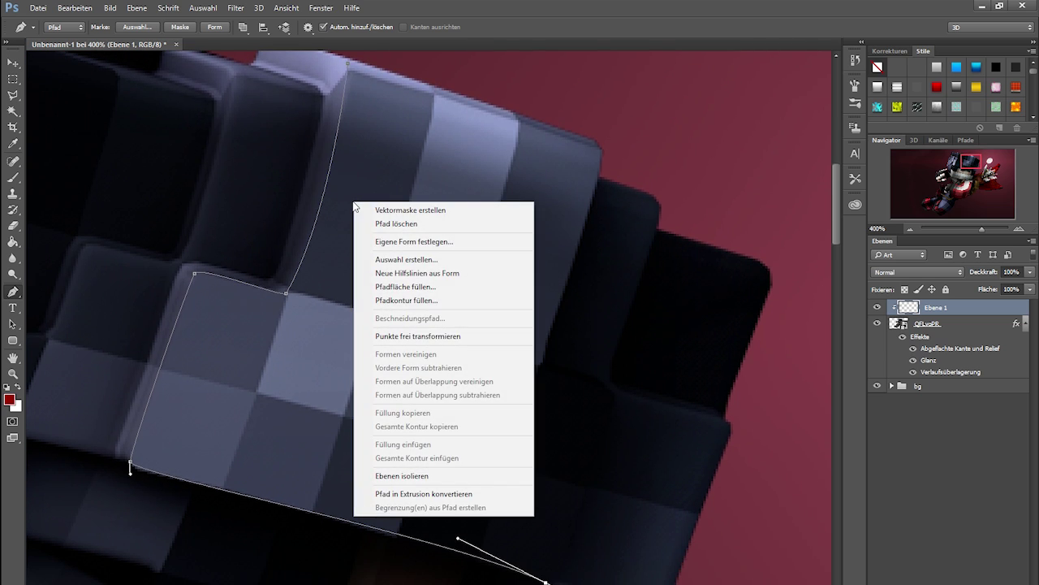
{"action": "left_click", "coordinate": [394, 301]}
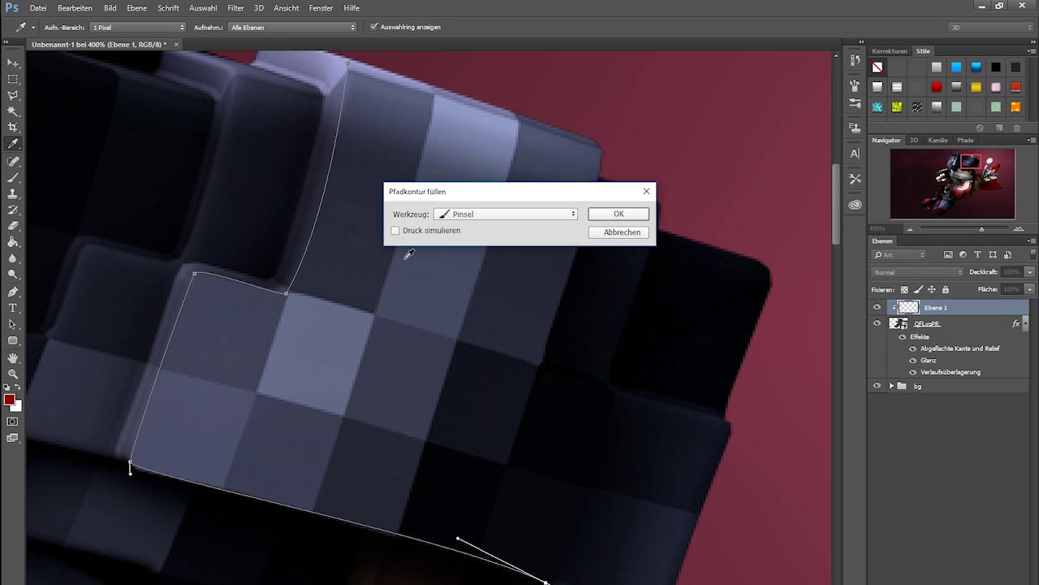
{"action": "left_click", "coordinate": [504, 214]}
{"action": "left_click", "coordinate": [532, 239]}
{"action": "left_click", "coordinate": [618, 215]}
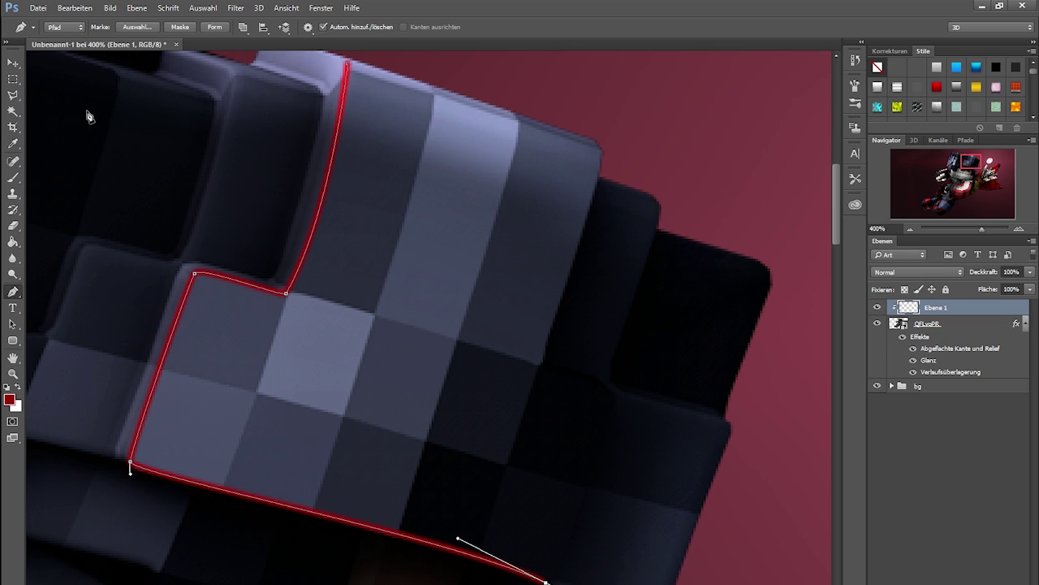
{"action": "left_click", "coordinate": [12, 65]}
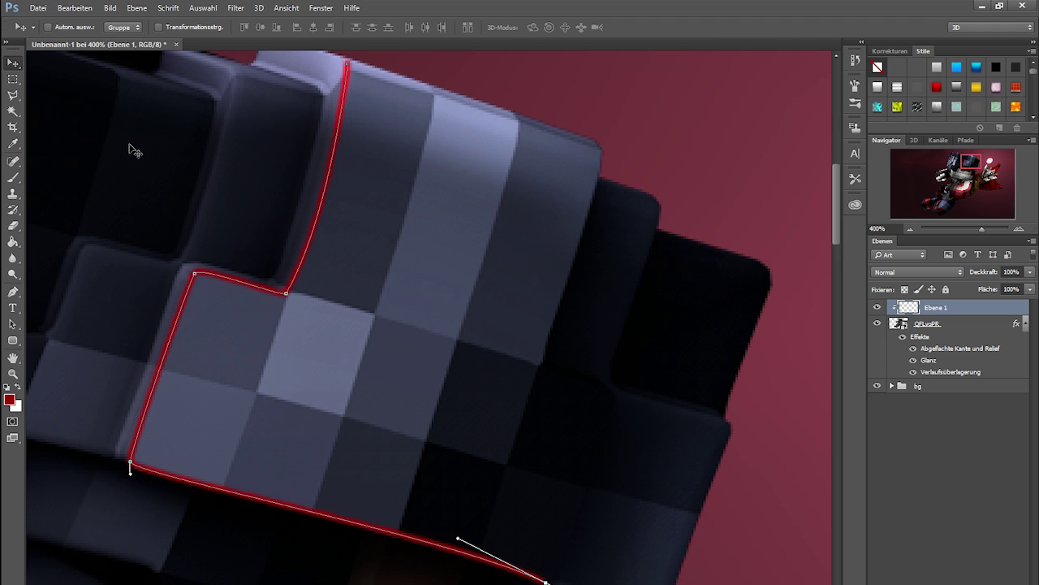
{"action": "key", "text": "ctrl+h"}
Erase the thick red rim lines on Ebene 1, leaving thin tapered red highlights along the hair edges
{"action": "scroll", "coordinate": [222, 271], "scroll_direction": "up", "scroll_amount": 3}
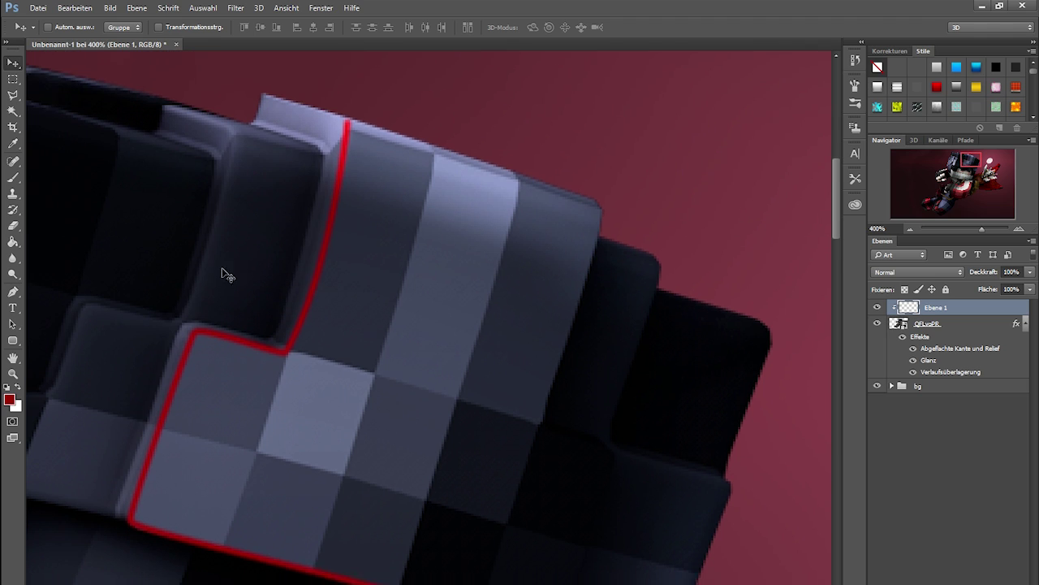
{"action": "left_click", "coordinate": [12, 232]}
{"action": "scroll", "coordinate": [244, 207], "scroll_direction": "up", "scroll_amount": 2}
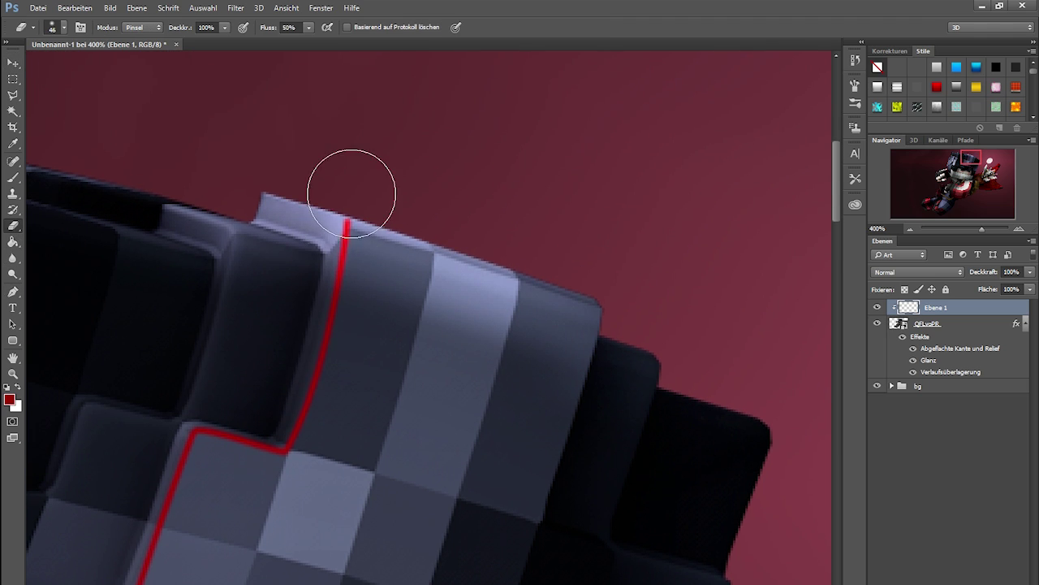
{"action": "scroll", "coordinate": [487, 406], "scroll_direction": "down", "scroll_amount": 3}
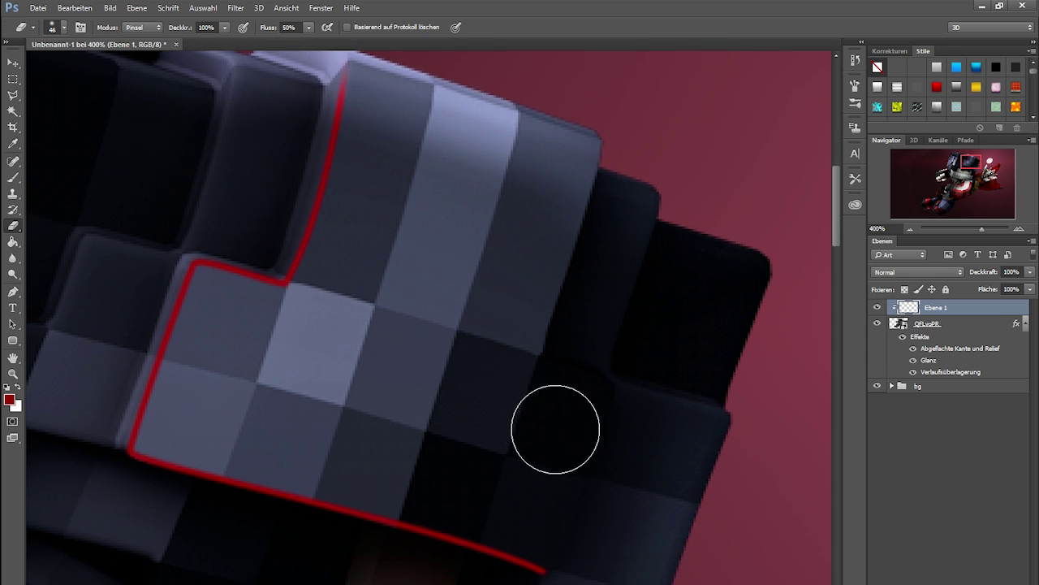
{"action": "scroll", "coordinate": [556, 455], "scroll_direction": "down", "scroll_amount": 2}
{"action": "scroll", "coordinate": [422, 487], "scroll_direction": "left", "scroll_amount": 3}
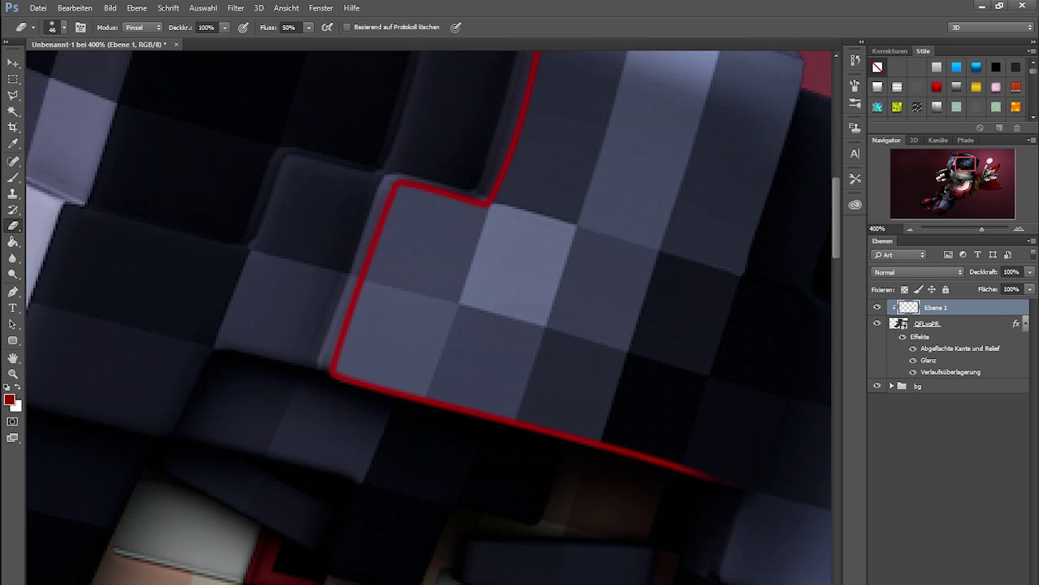
{"action": "scroll", "coordinate": [268, 349], "scroll_direction": "up", "scroll_amount": 1}
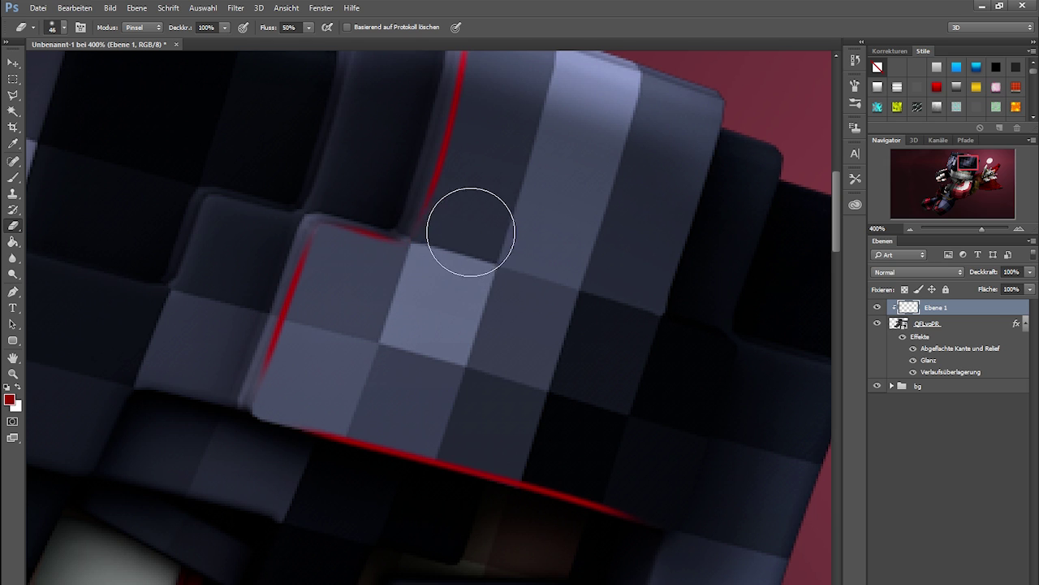
{"action": "scroll", "coordinate": [471, 235], "scroll_direction": "up", "scroll_amount": 4}
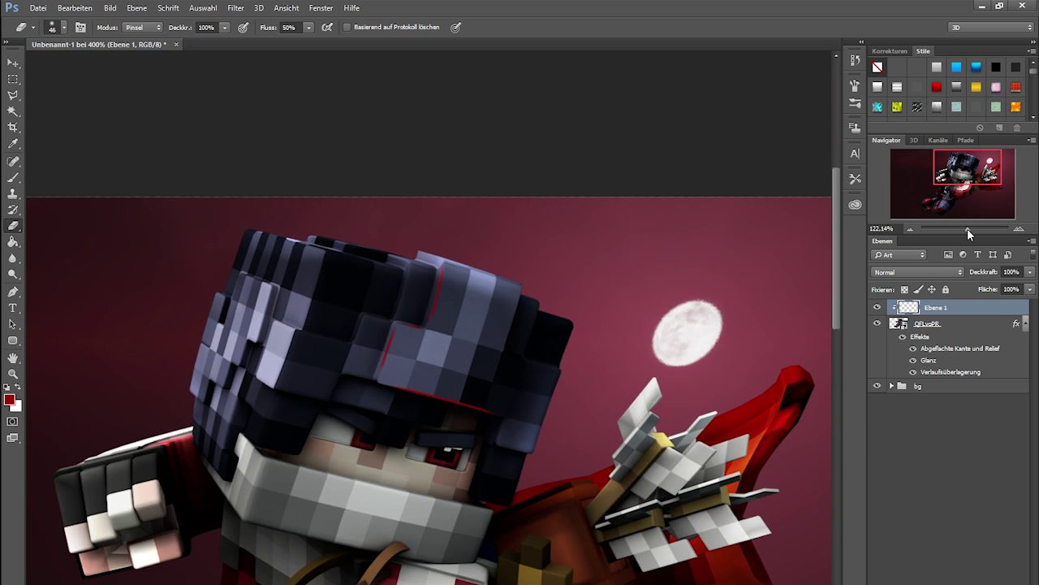
{"action": "left_click_drag", "start_coordinate": [982, 229], "coordinate": [979, 233]}
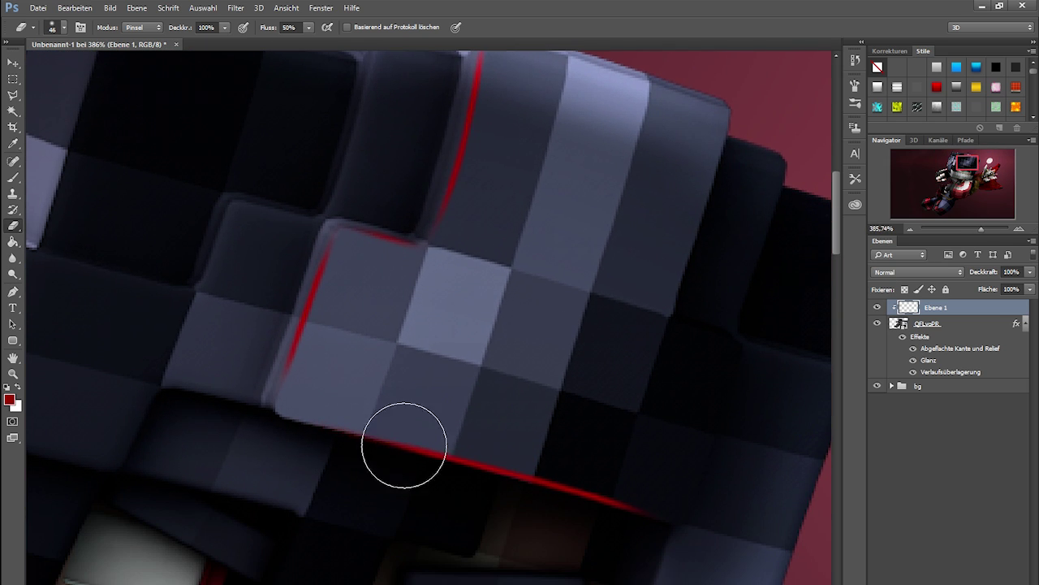
{"action": "scroll", "coordinate": [431, 364], "scroll_direction": "up", "scroll_amount": 2}
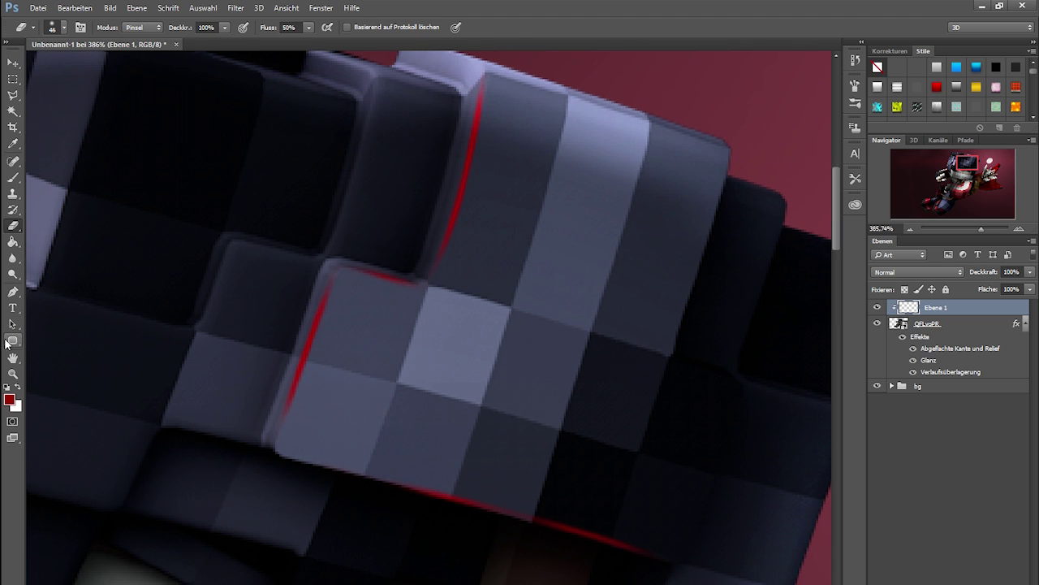
{"action": "key", "text": "p"}
{"action": "scroll", "coordinate": [274, 333], "scroll_direction": "up", "scroll_amount": 3}
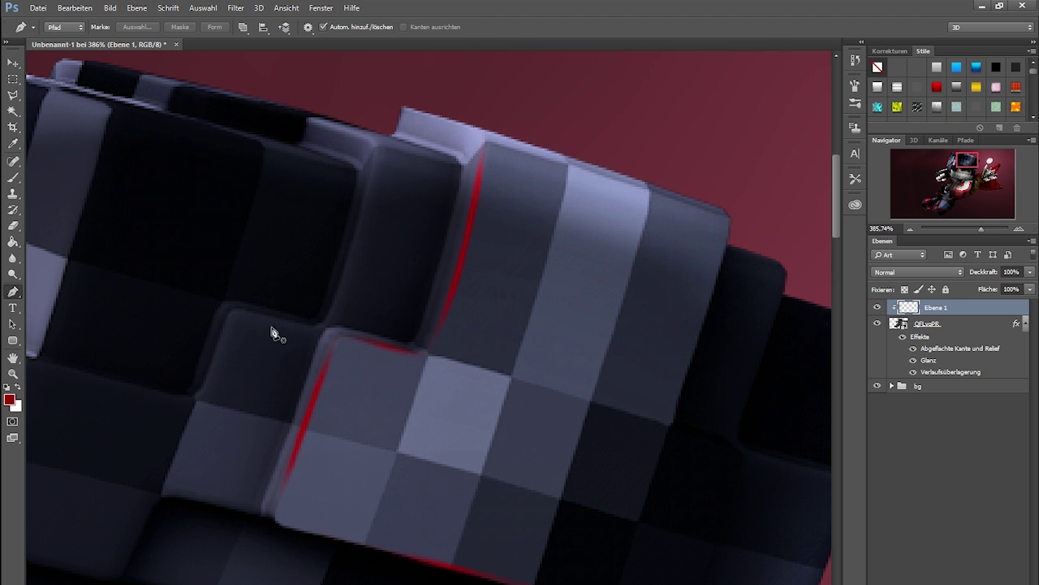
Stroke a straight path down a vertical hair-block edge with a red brush line
{"action": "left_click", "coordinate": [375, 142]}
{"action": "left_click_drag", "start_coordinate": [319, 334], "coordinate": [293, 350]}
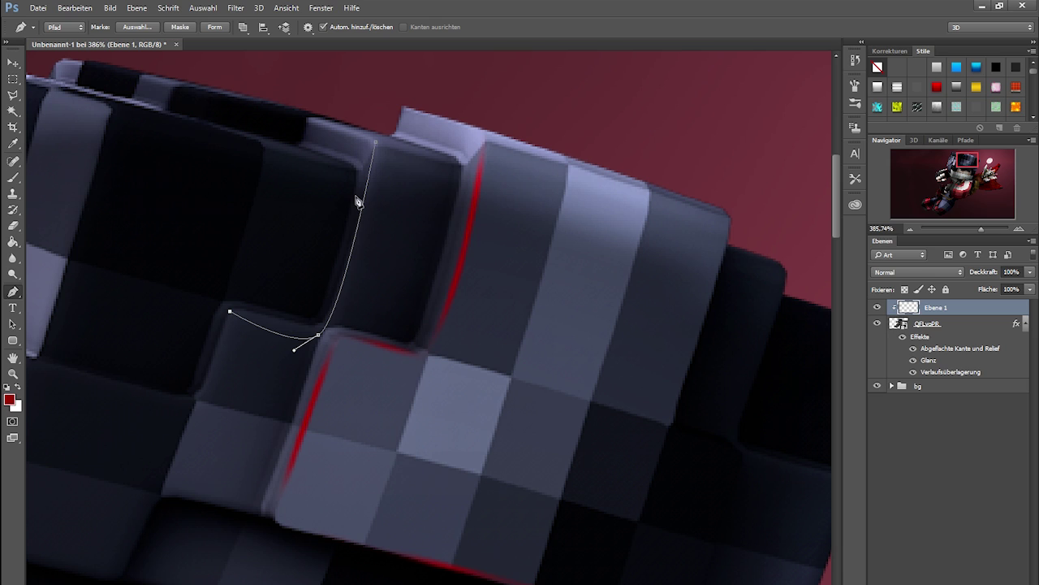
{"action": "key", "text": "ctrl+alt+z"}
{"action": "key", "text": "ctrl+alt+z"}
{"action": "left_click", "coordinate": [325, 329]}
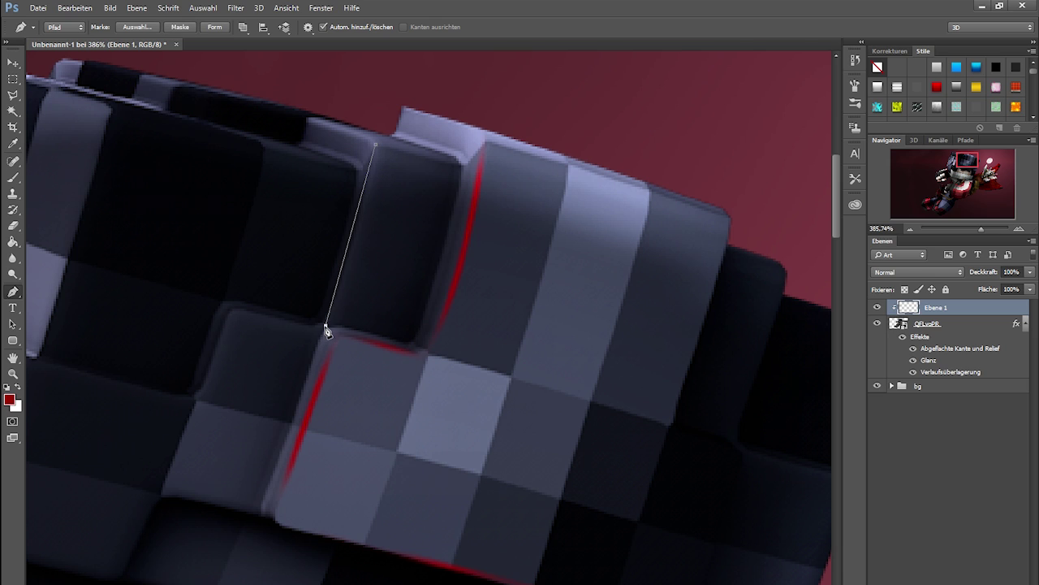
{"action": "right_click", "coordinate": [325, 329]}
{"action": "left_click", "coordinate": [374, 337]}
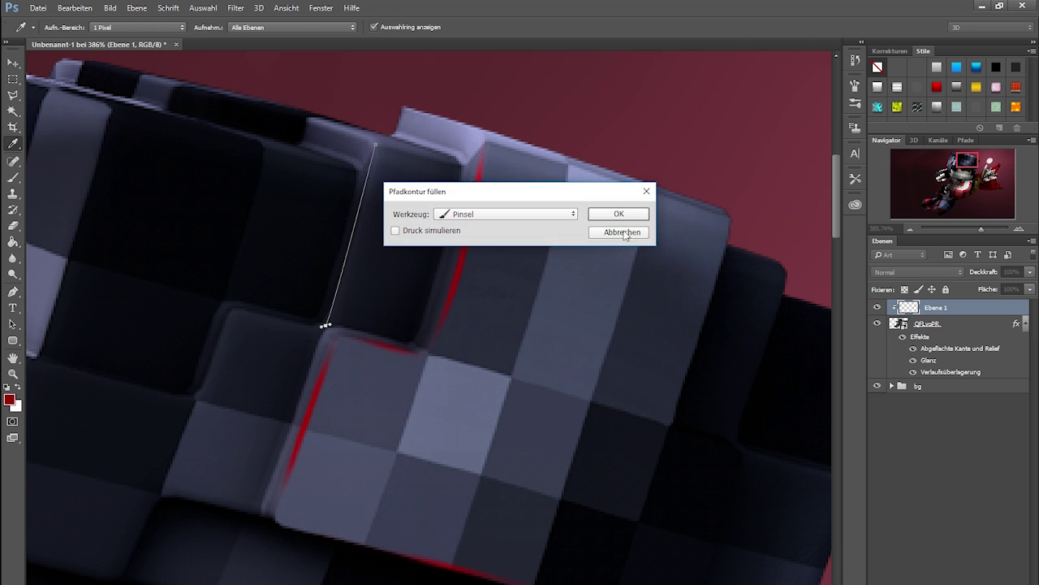
{"action": "key", "text": "Return"}
{"action": "key", "text": "e"}
{"action": "key", "text": "ctrl+h"}
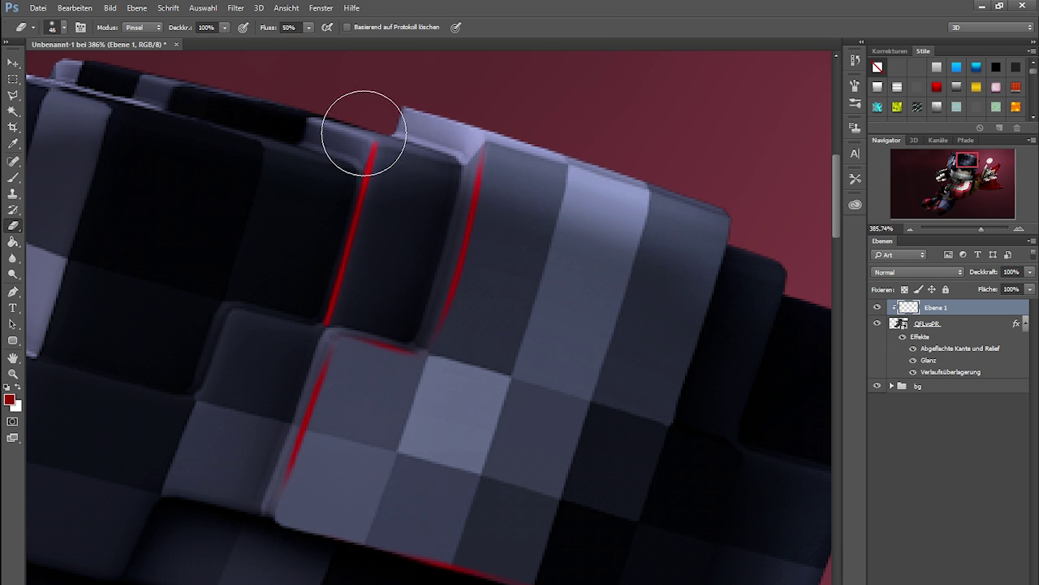
{"action": "scroll", "coordinate": [50, 293], "scroll_direction": "down", "scroll_amount": 3}
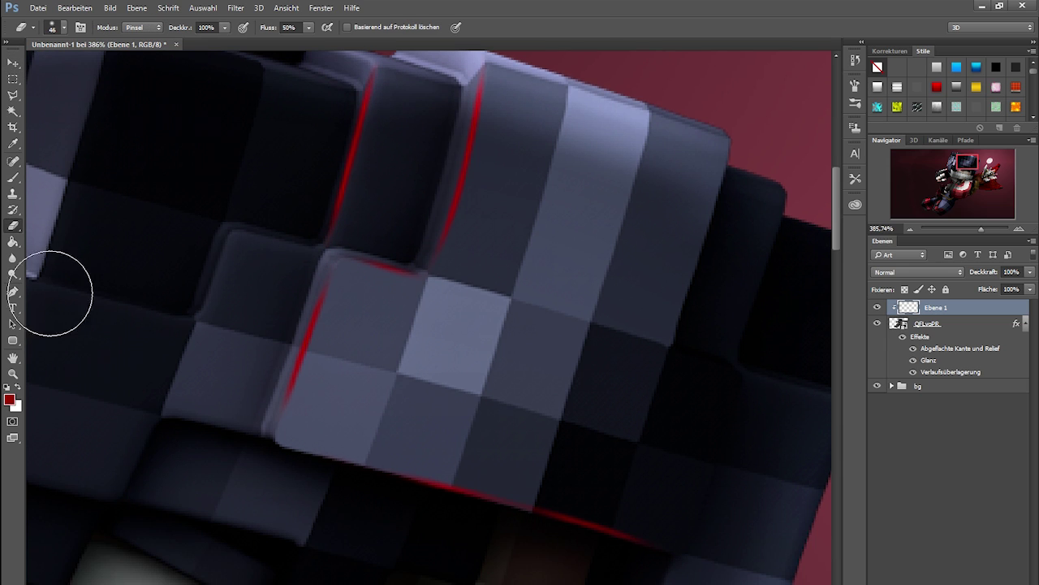
Stroke an L-shaped path along a hair-block corner in red and erase its left end softly
{"action": "left_click", "coordinate": [13, 291]}
{"action": "left_click", "coordinate": [235, 232]}
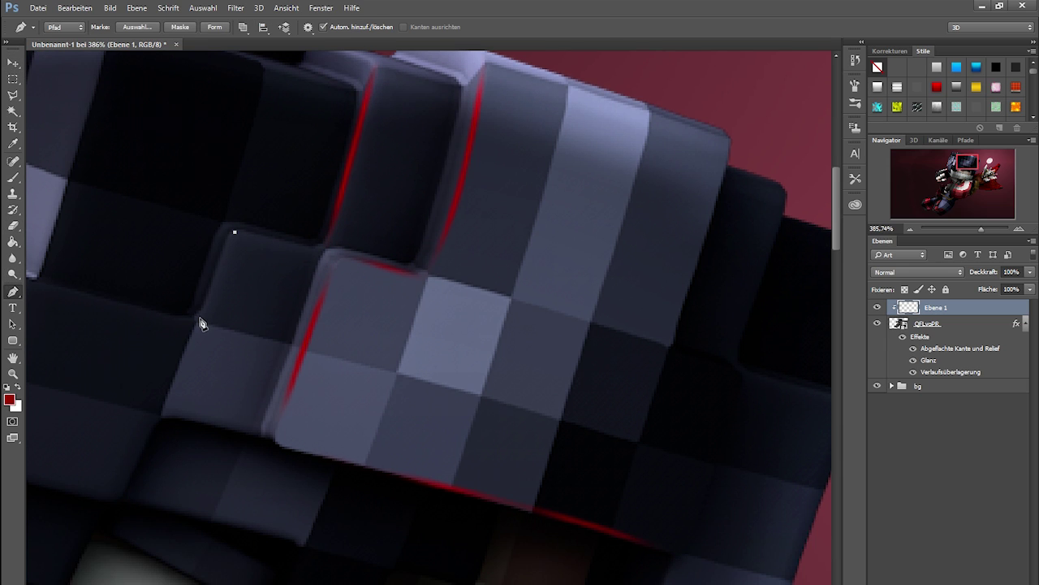
{"action": "left_click", "coordinate": [199, 320]}
{"action": "scroll", "coordinate": [375, 436], "scroll_direction": "left", "scroll_amount": 5}
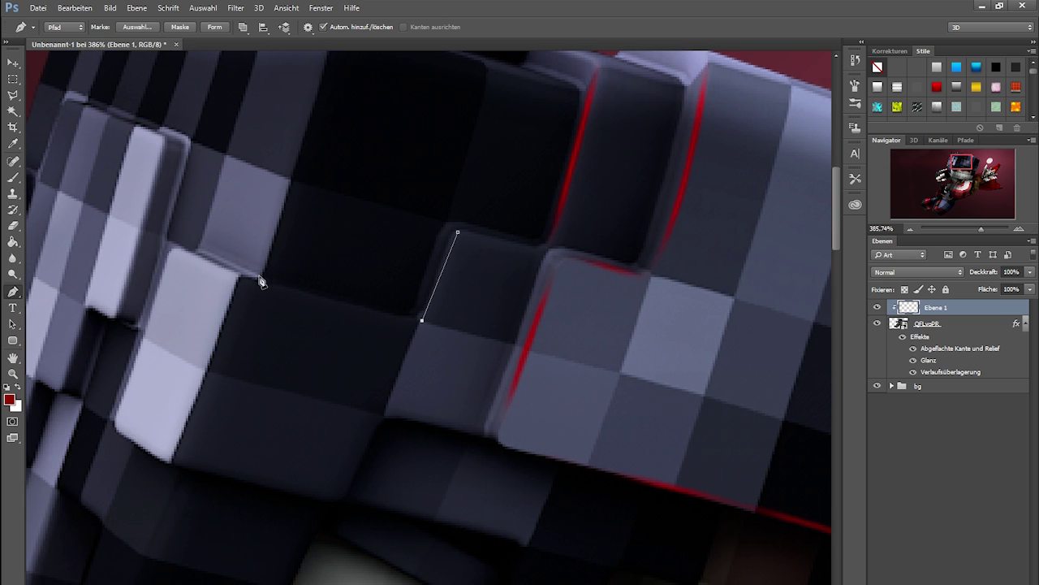
{"action": "left_click", "coordinate": [246, 278]}
{"action": "right_click", "coordinate": [299, 250]}
{"action": "left_click", "coordinate": [362, 349]}
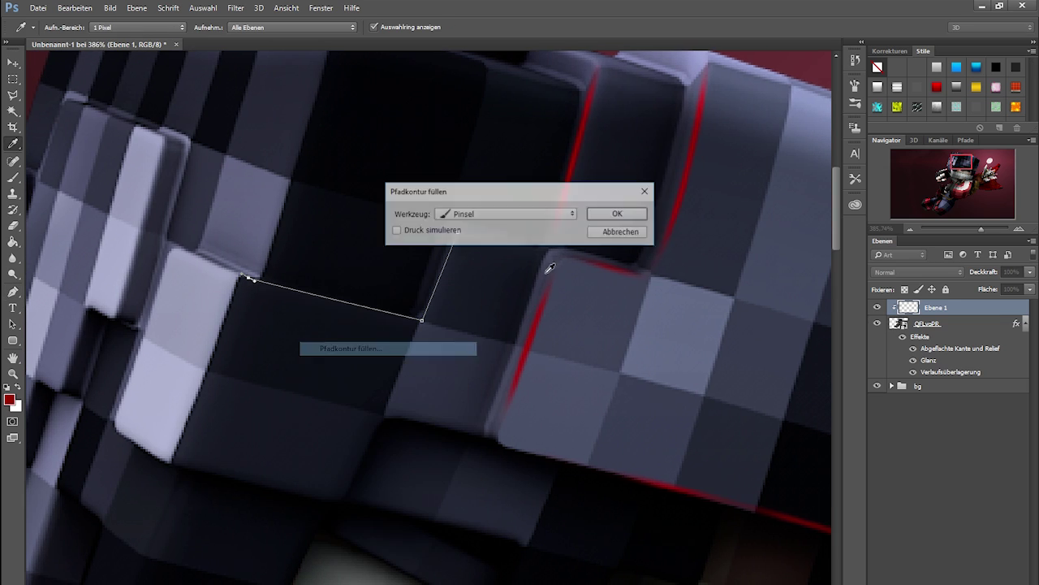
{"action": "left_click", "coordinate": [617, 214]}
{"action": "key", "text": "e"}
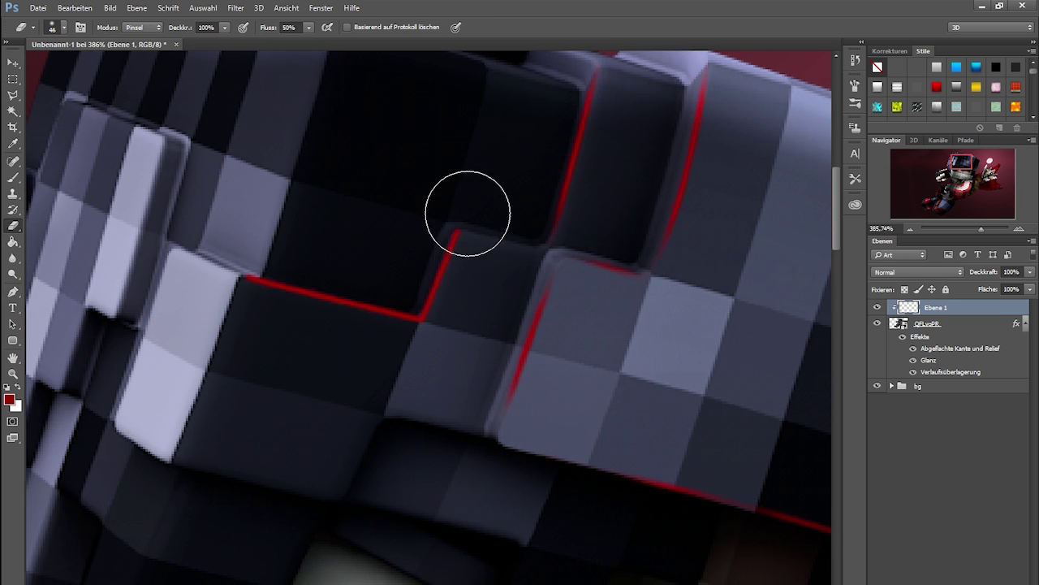
{"action": "left_click", "coordinate": [232, 278]}
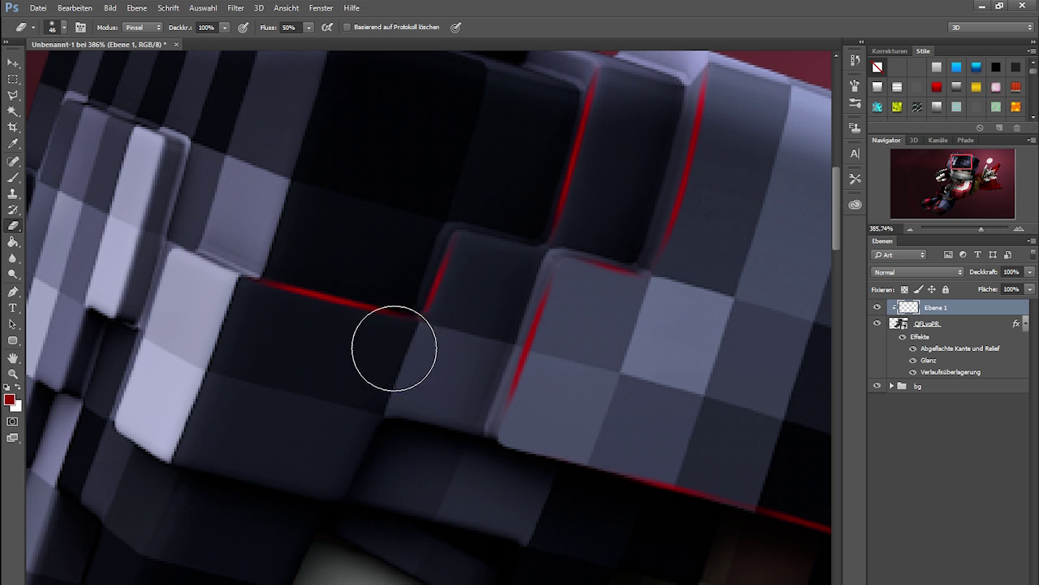
{"action": "left_click", "coordinate": [13, 372]}
{"action": "right_click", "coordinate": [529, 197]}
Zoom out step by step with Auszoomen until the whole character is visible
{"action": "left_click", "coordinate": [560, 274]}
{"action": "right_click", "coordinate": [566, 214]}
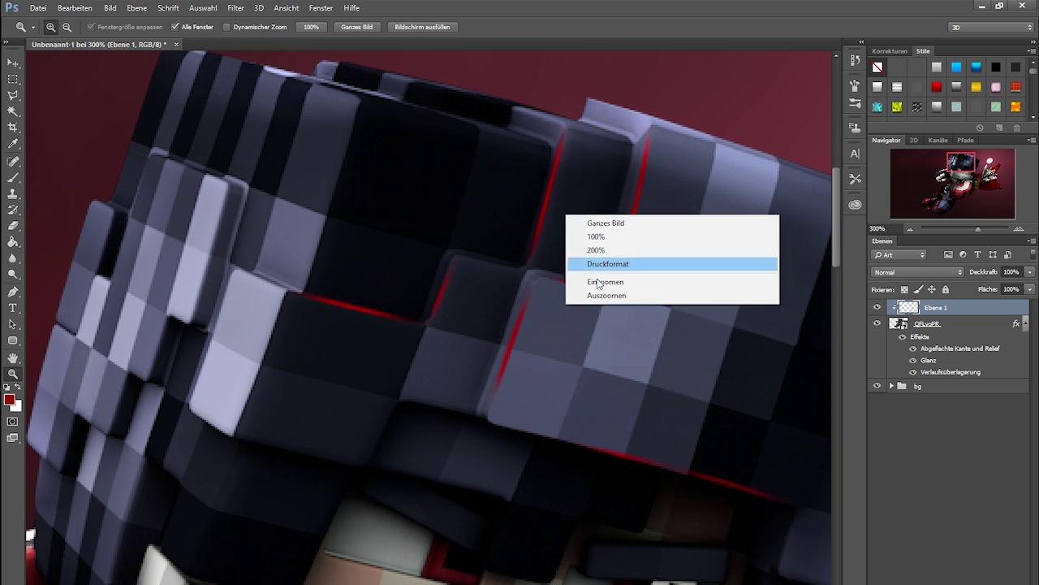
{"action": "left_click", "coordinate": [601, 295]}
{"action": "left_click", "coordinate": [611, 284]}
{"action": "right_click", "coordinate": [612, 278]}
{"action": "left_click", "coordinate": [672, 360]}
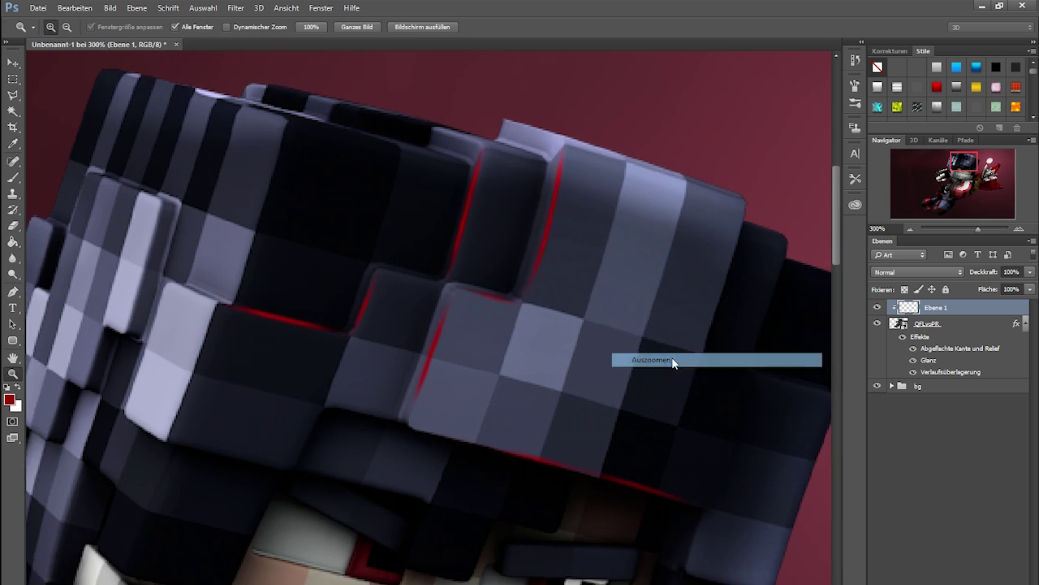
{"action": "right_click", "coordinate": [631, 260]}
{"action": "left_click", "coordinate": [676, 357]}
{"action": "right_click", "coordinate": [503, 267]}
{"action": "left_click", "coordinate": [556, 346]}
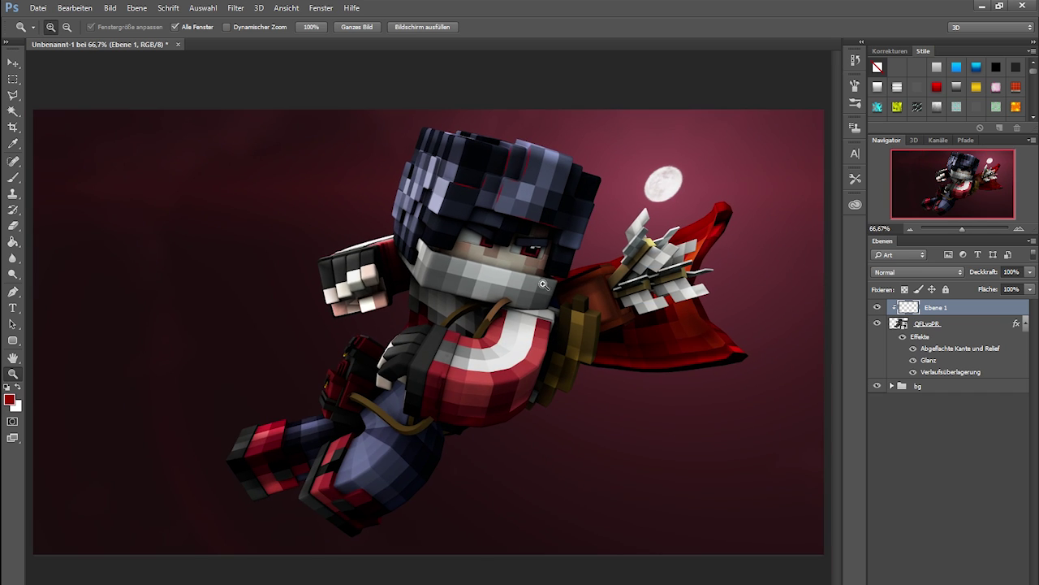
Merge the red rim-line layer into the character layer and view the full render at 66.67%
{"action": "left_click", "coordinate": [500, 194]}
{"action": "scroll", "coordinate": [376, 367], "scroll_direction": "down", "scroll_amount": 3}
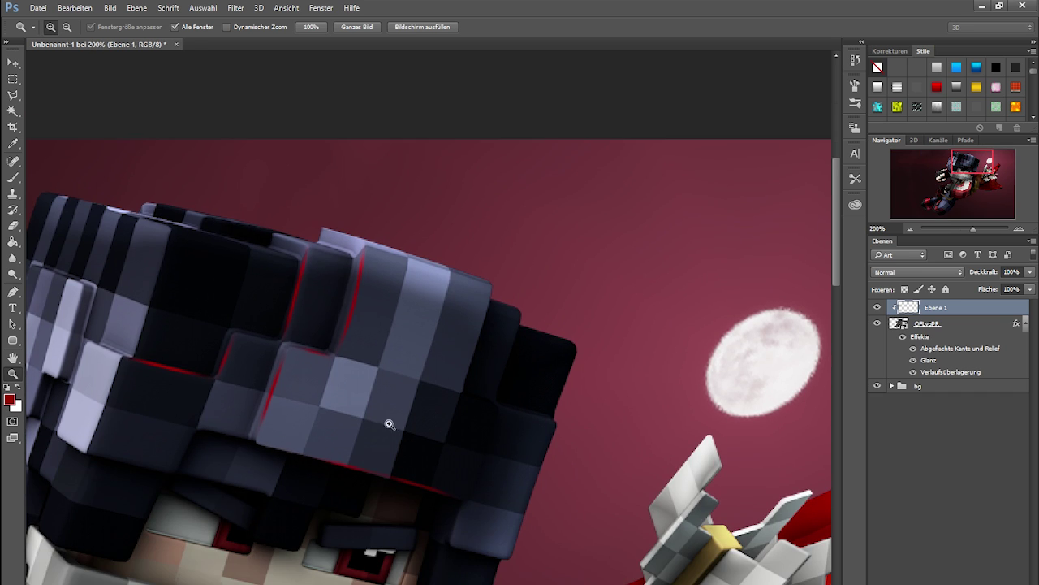
{"action": "scroll", "coordinate": [511, 420], "scroll_direction": "down", "scroll_amount": 2}
{"action": "scroll", "coordinate": [511, 419], "scroll_direction": "left", "scroll_amount": 3}
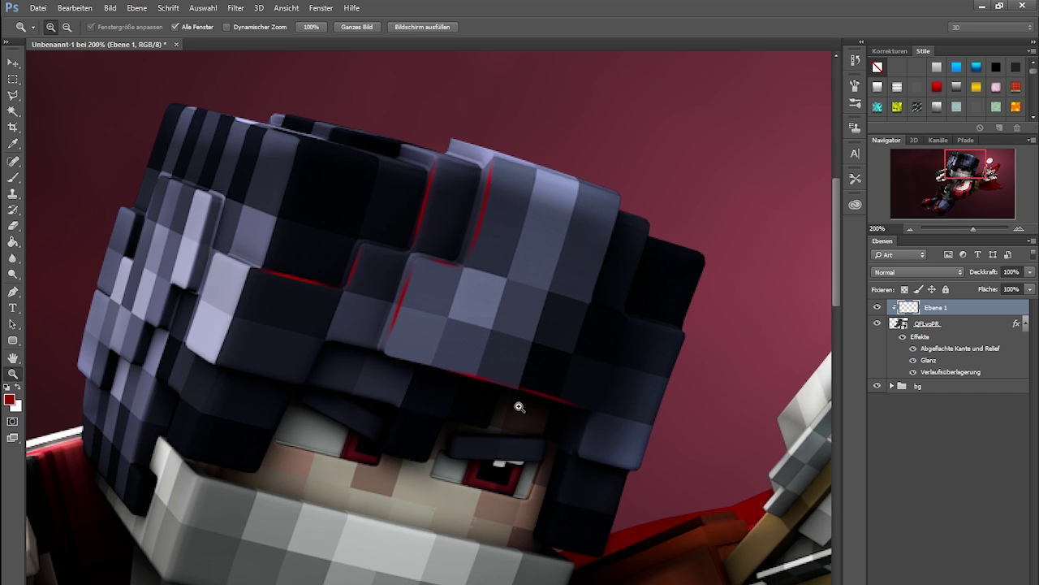
{"action": "key", "text": "Delete"}
{"action": "right_click", "coordinate": [491, 289]}
{"action": "left_click", "coordinate": [520, 368]}
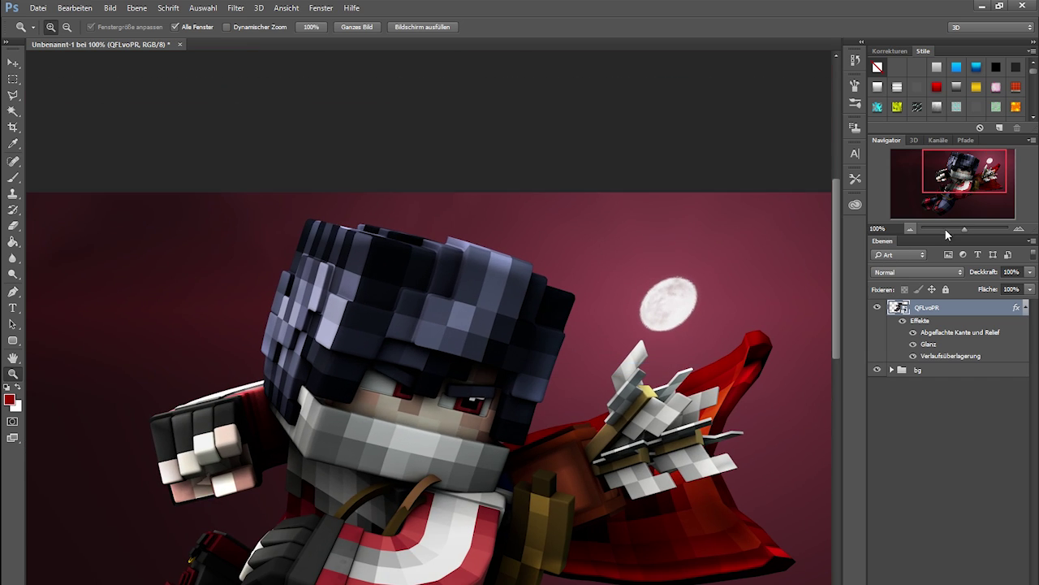
{"action": "left_click_drag", "start_coordinate": [965, 229], "coordinate": [960, 229]}
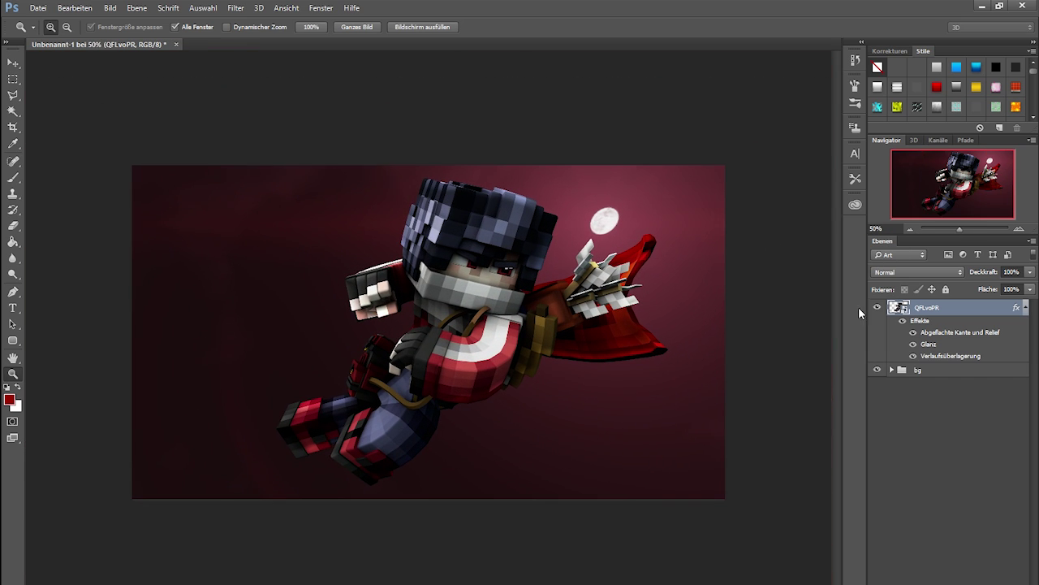
{"action": "left_click", "coordinate": [549, 362]}
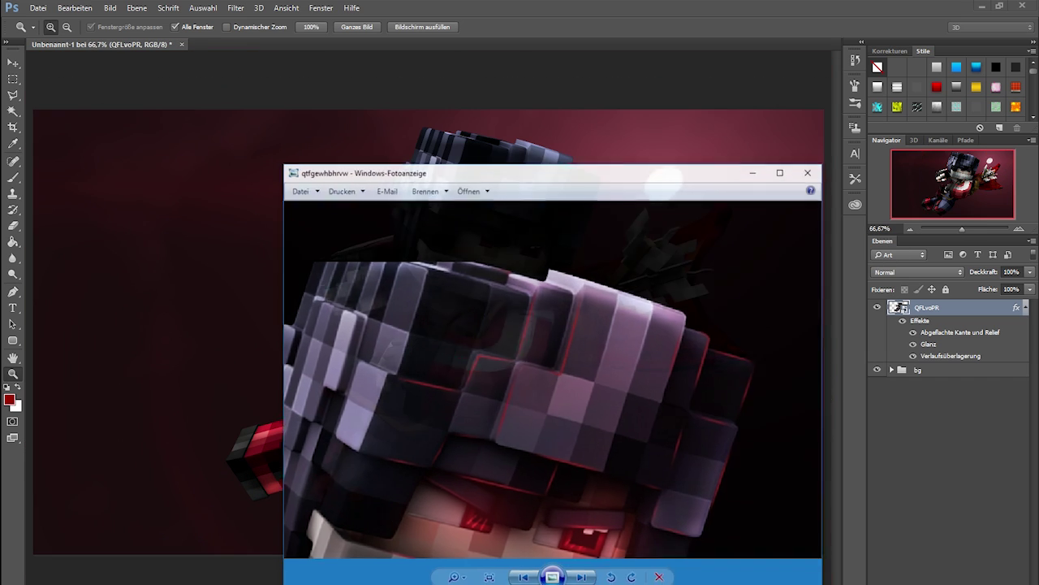
Maximize the Windows Photo Viewer window to show the atmo comparison image full screen
{"action": "left_click", "coordinate": [778, 158]}
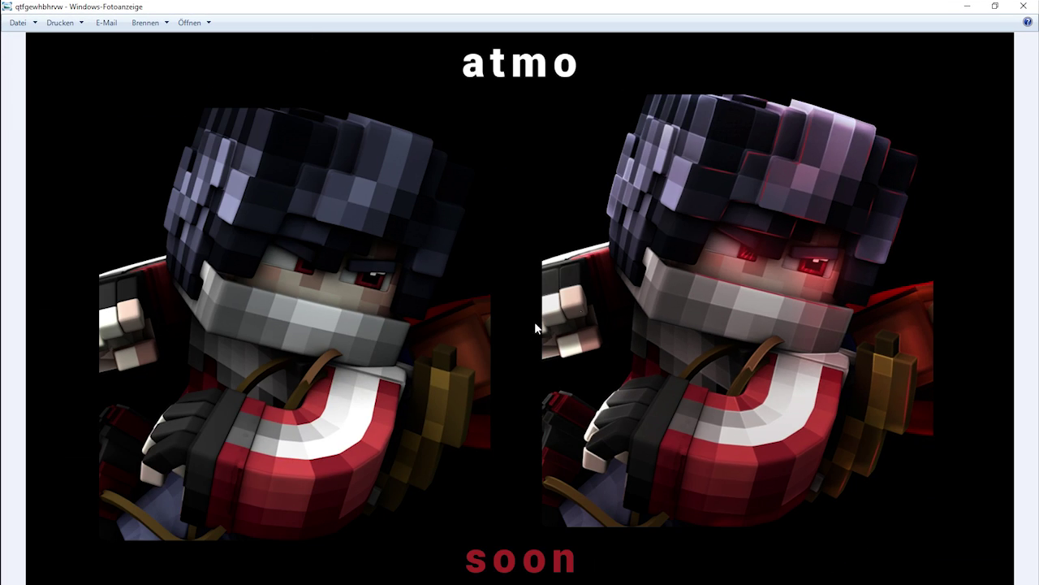